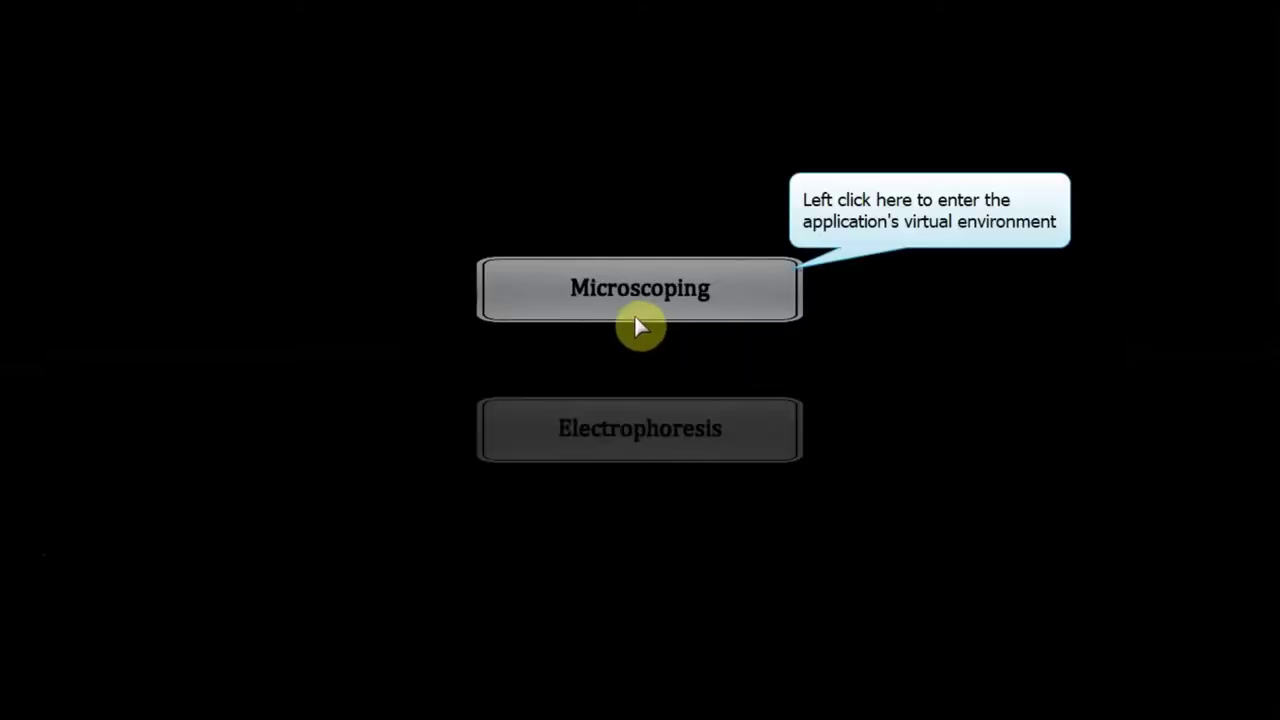
# Step: Launch the Microscoping virtual lab from the OnLabs start menu
pyautogui.click(638, 312)
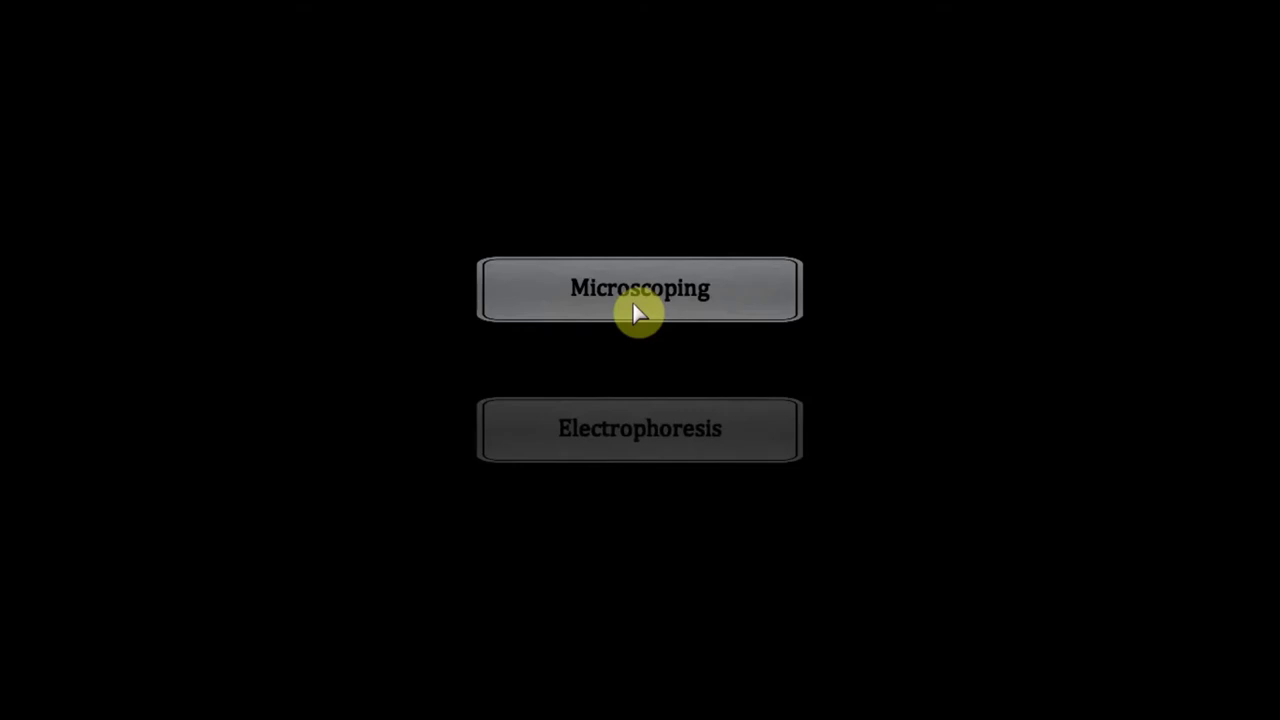
pyautogui.click(640, 313)
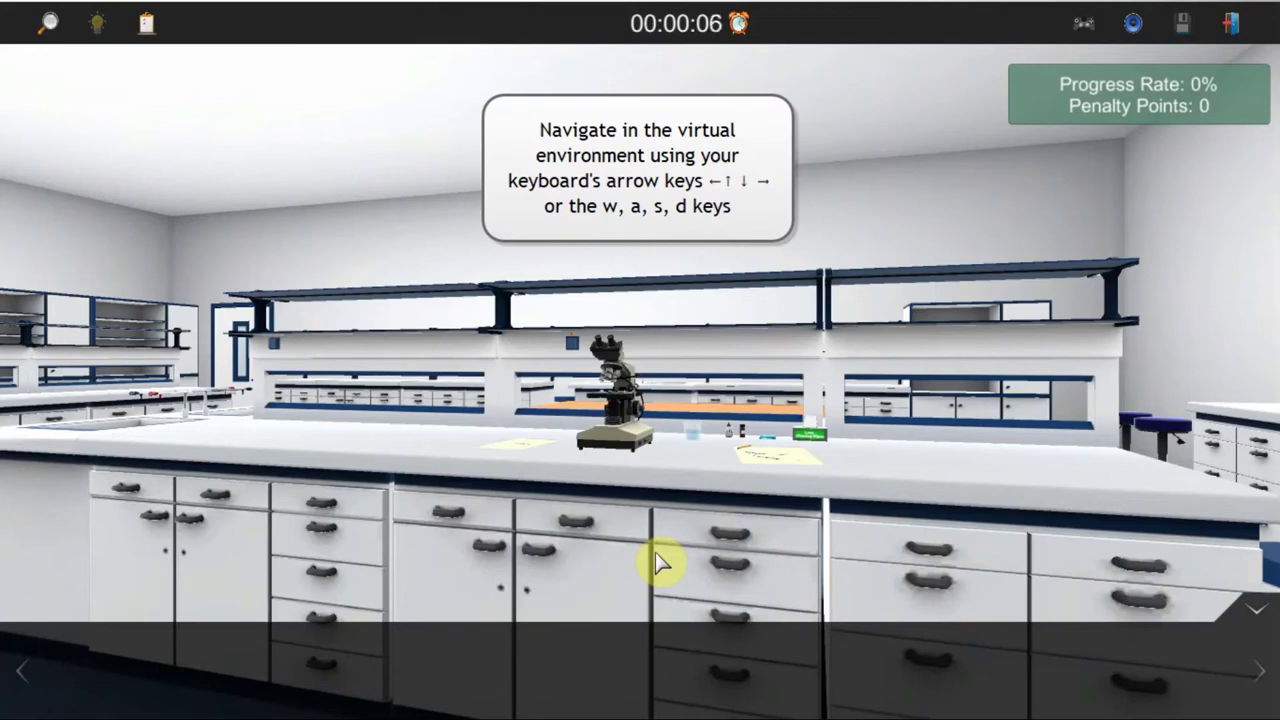
# Step: Walk to the bench, plug the microscope into the wall socket, then switch on and brighten its light
pyautogui.press('Up')
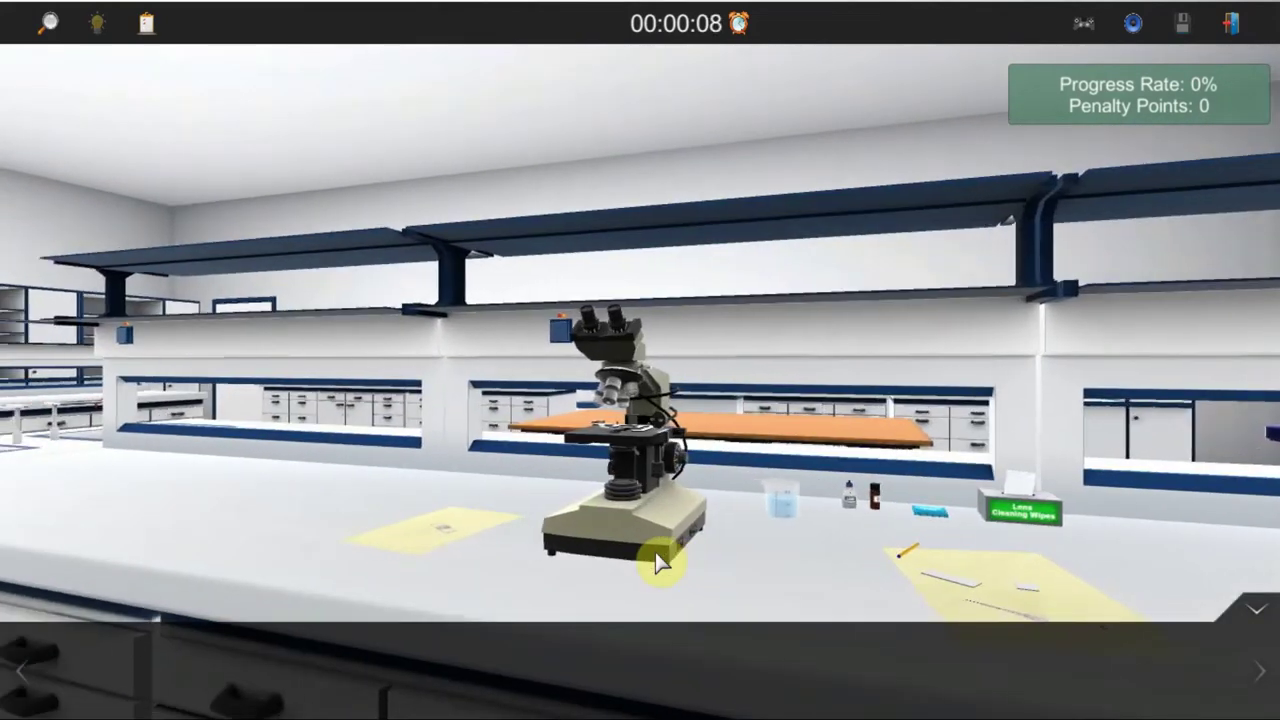
pyautogui.press('Up')
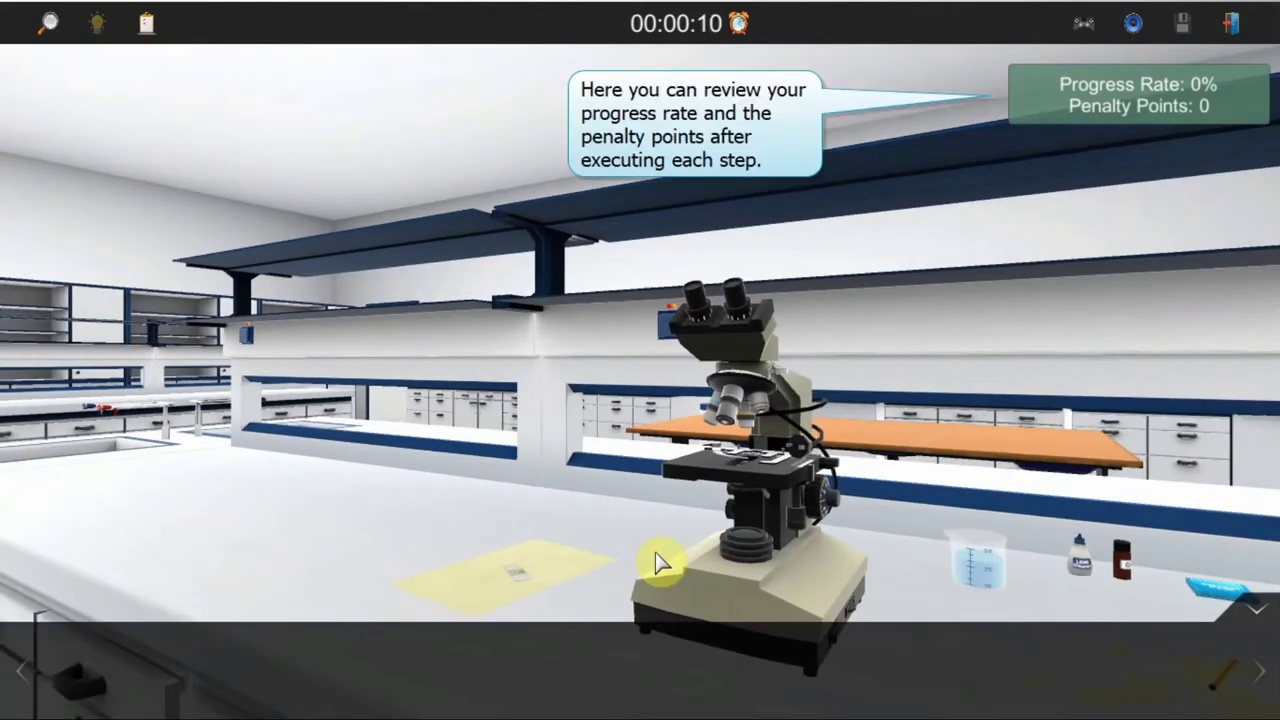
pyautogui.press('Up')
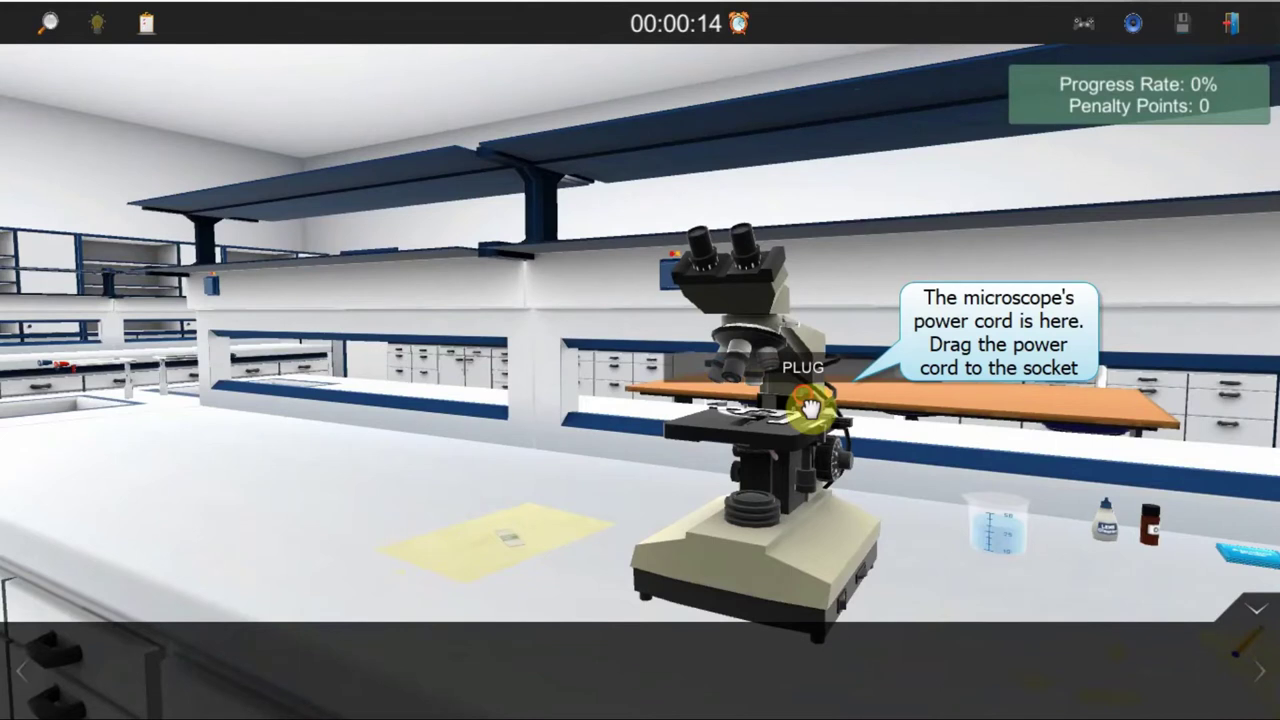
pyautogui.moveTo(847, 368); pyautogui.dragTo(663, 280)
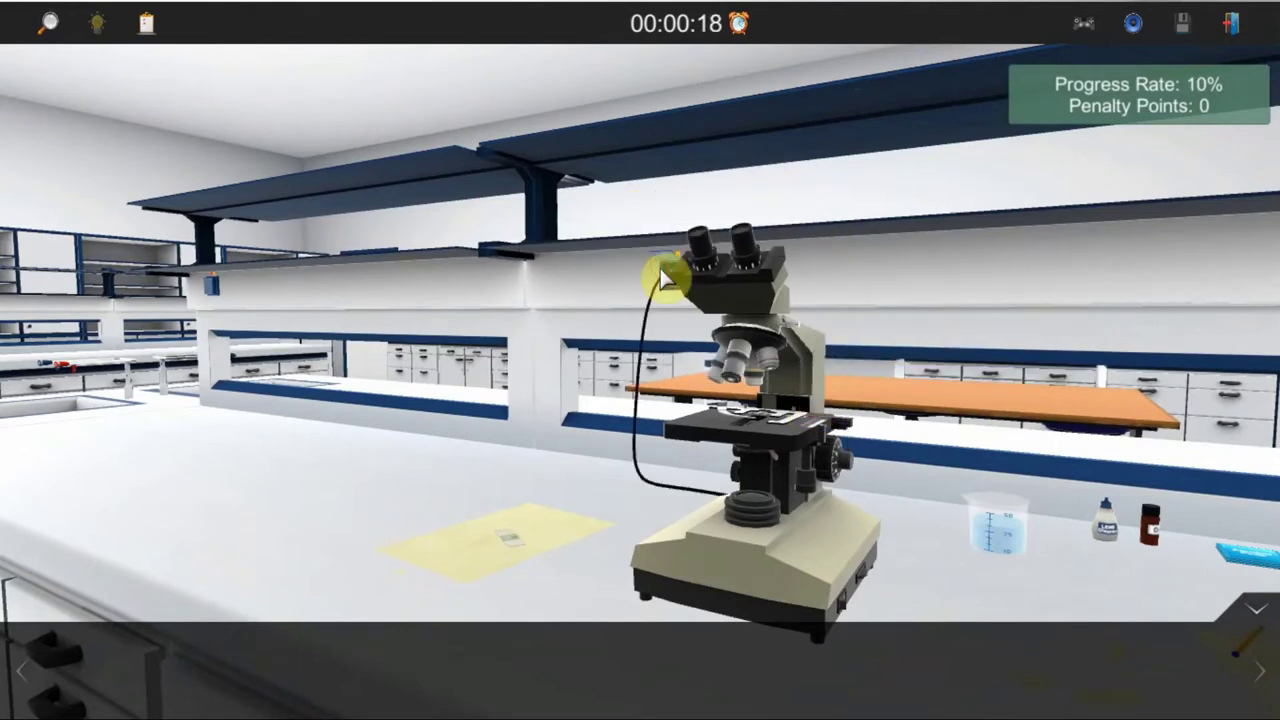
pyautogui.click(845, 608)
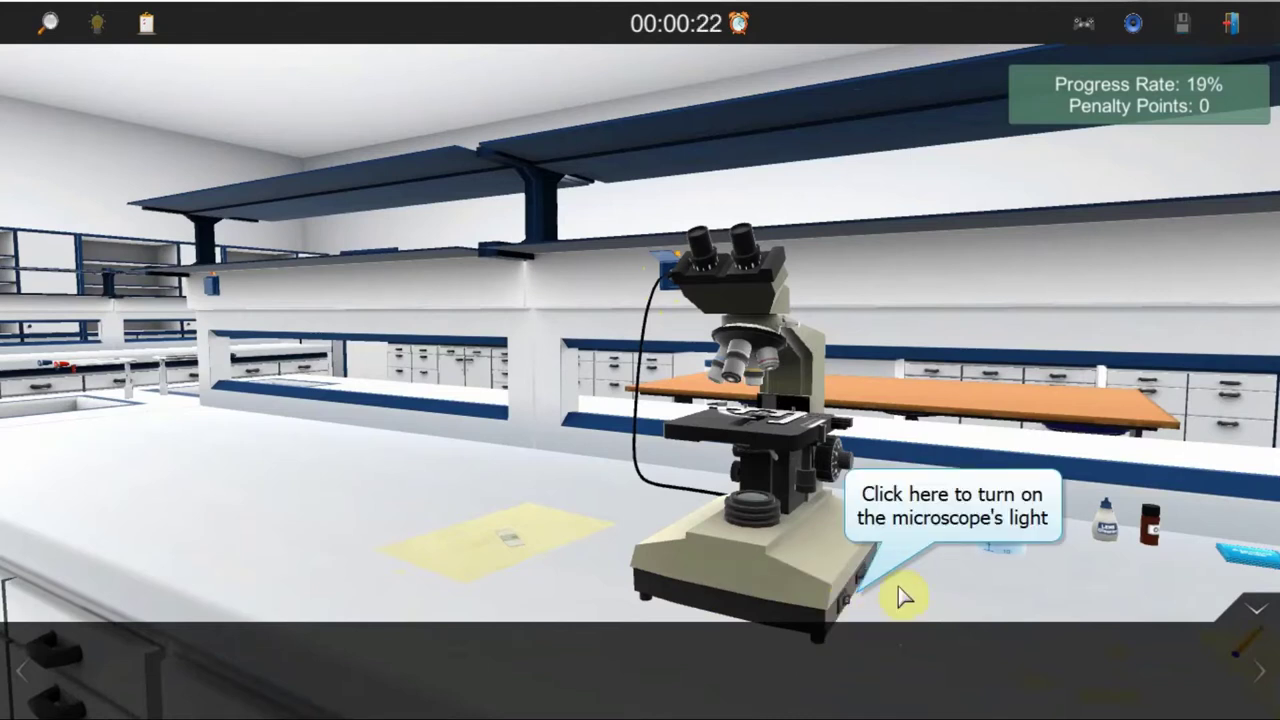
pyautogui.moveTo(863, 583); pyautogui.dragTo(881, 588)
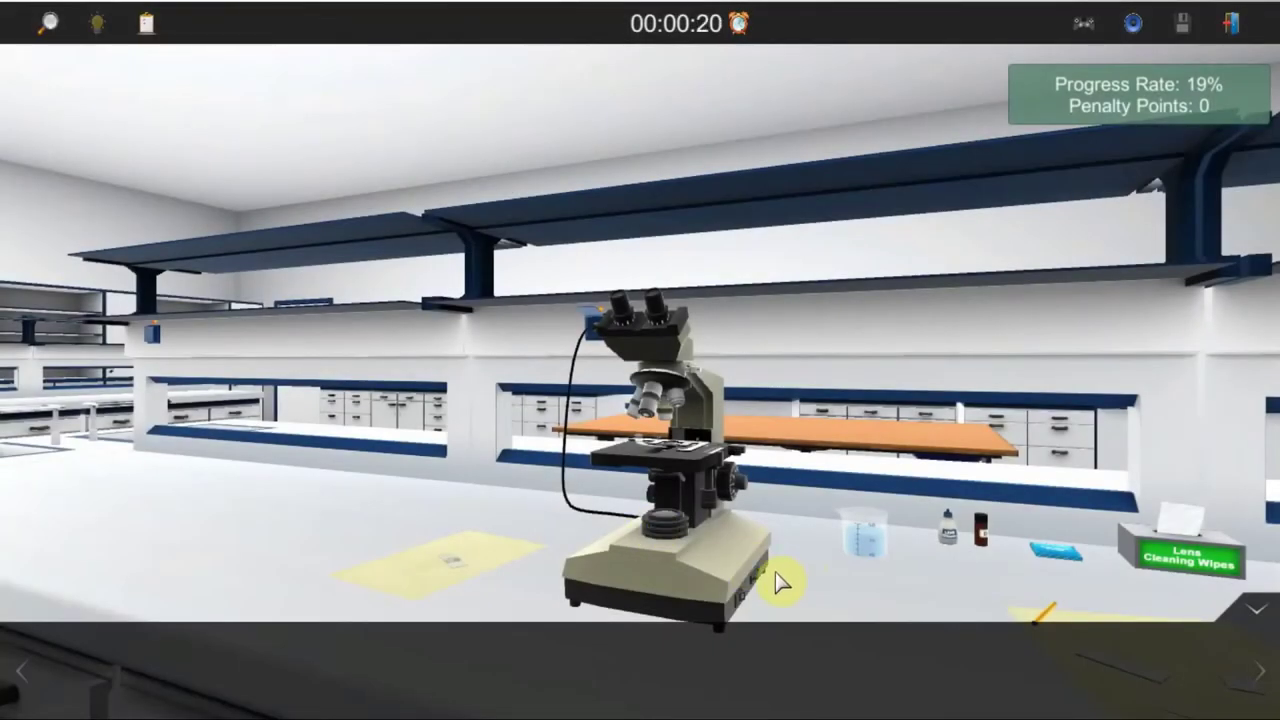
# Step: Raise the microscope's light intensity with the intensity knob
pyautogui.moveTo(760, 585)
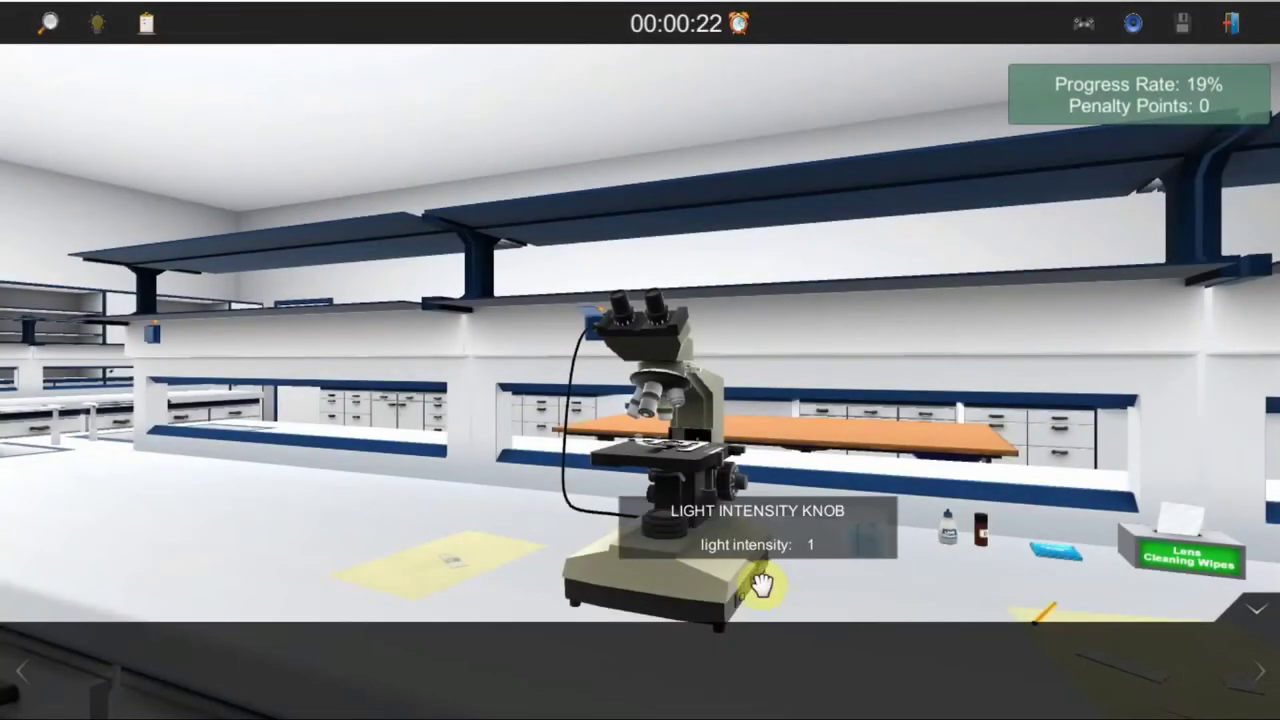
pyautogui.scroll(4, 768, 588)
pyautogui.scroll(2, 775, 587)
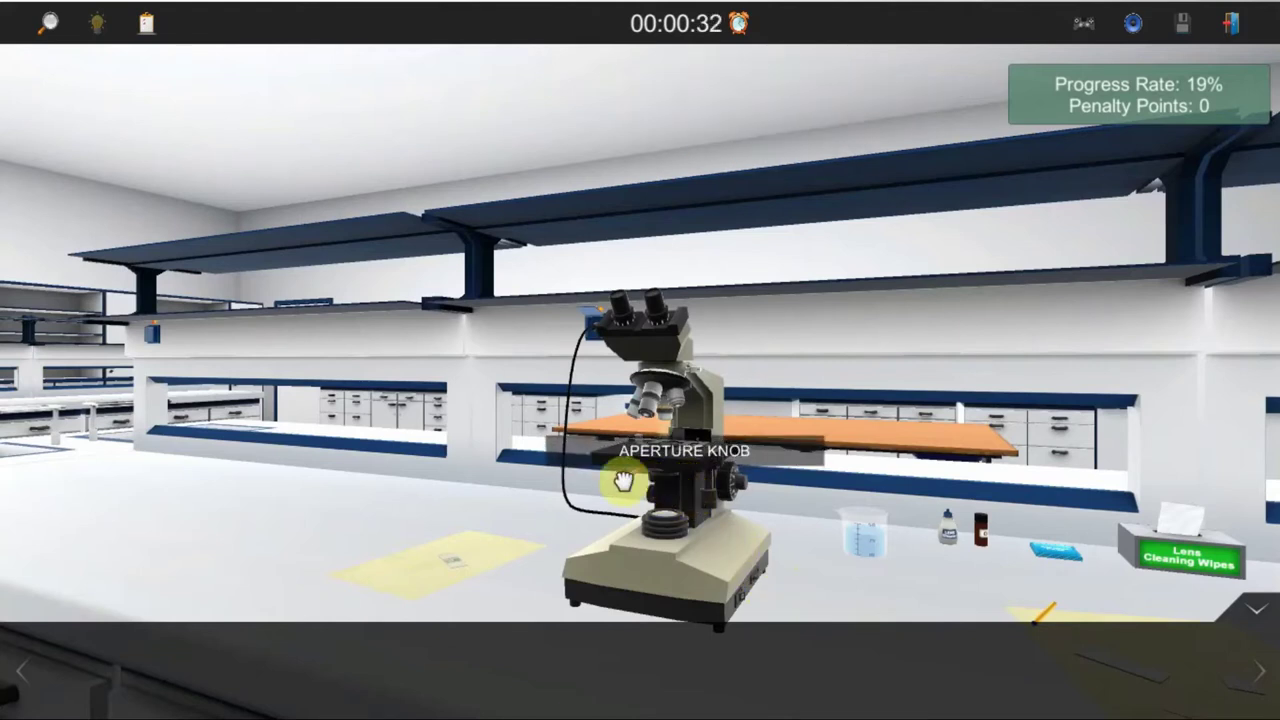
# Step: Open the aperture, raise the condenser, and turn the nosepiece to the appropriate lens
pyautogui.click(581, 471)
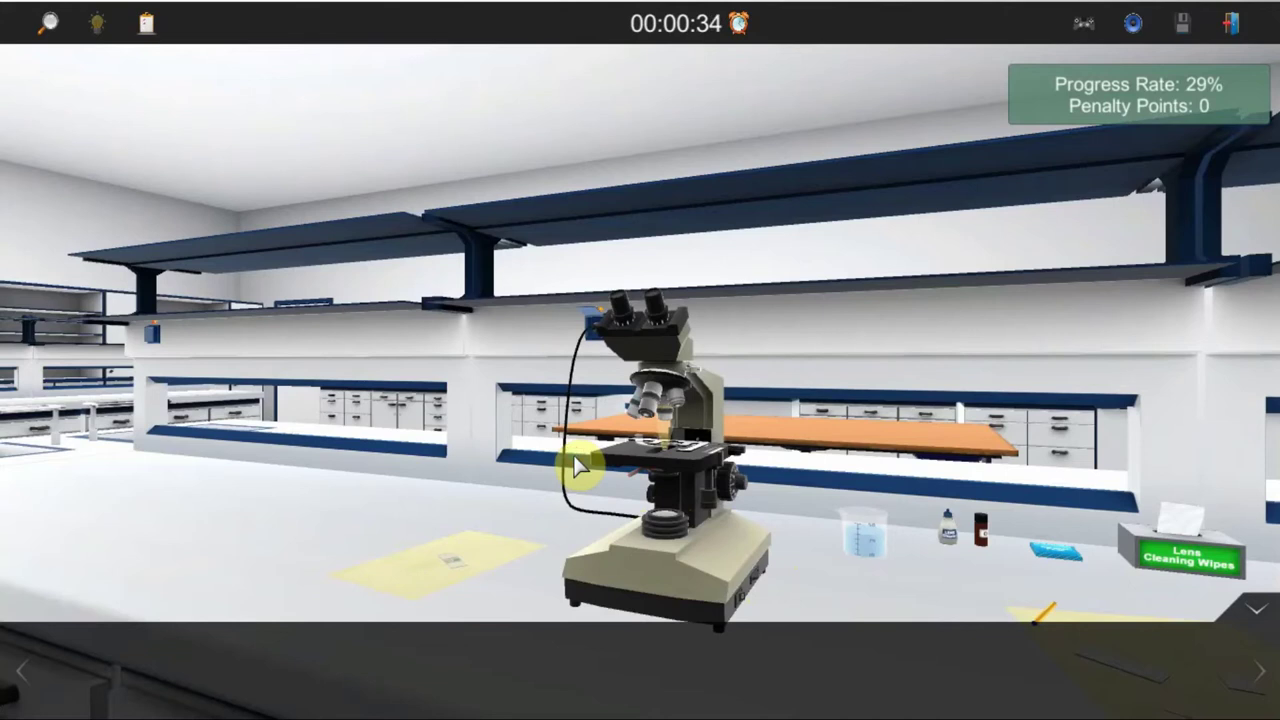
pyautogui.click(650, 468)
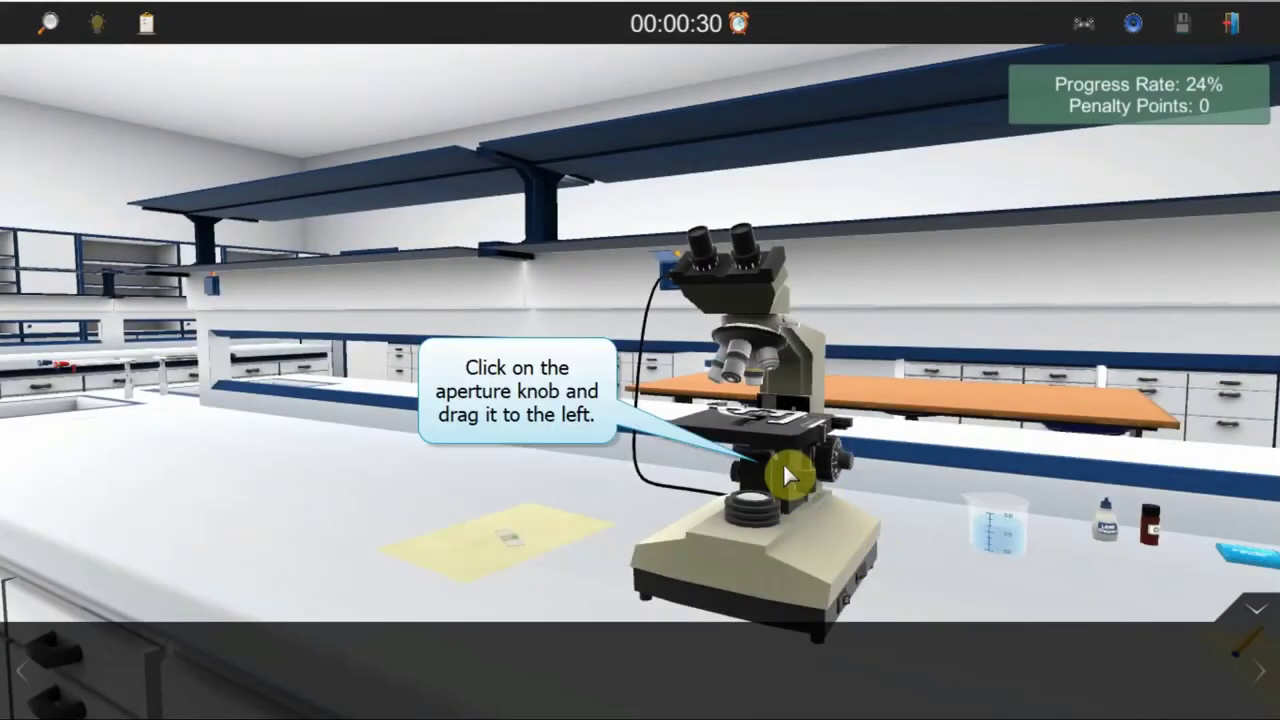
pyautogui.moveTo(777, 464); pyautogui.dragTo(660, 452)
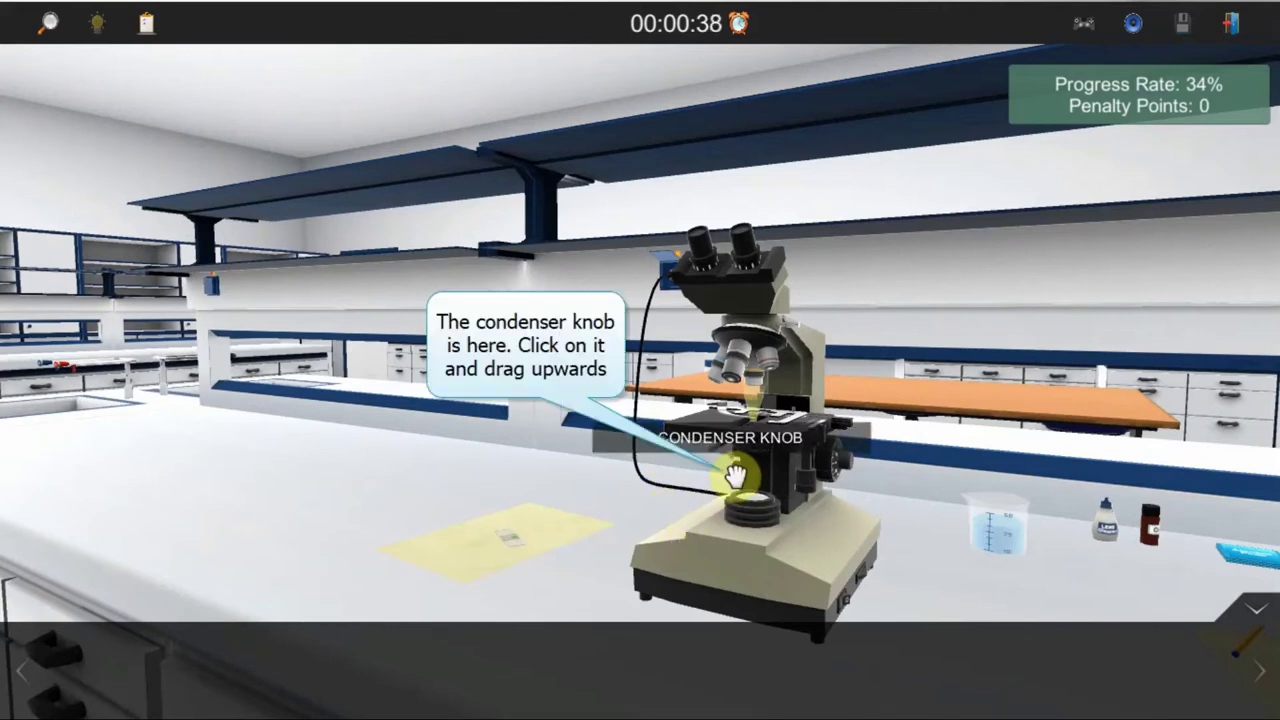
pyautogui.moveTo(738, 478); pyautogui.dragTo(734, 414)
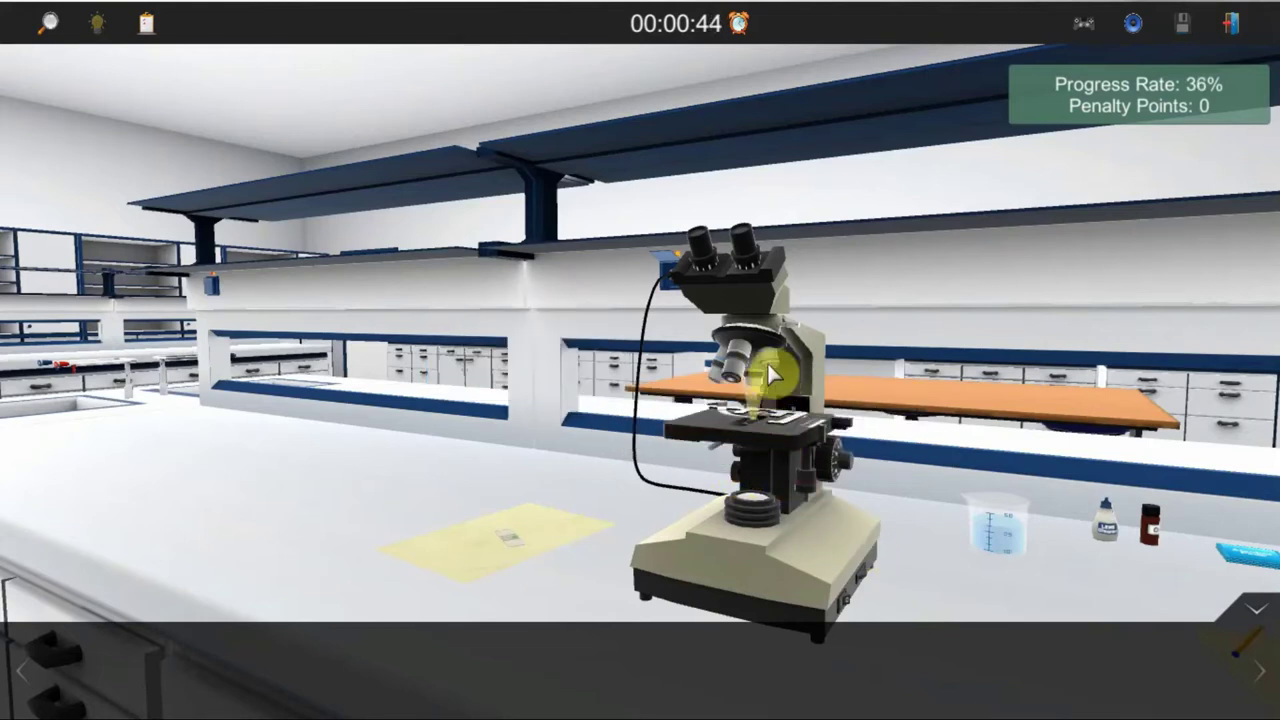
pyautogui.moveTo(757, 336); pyautogui.dragTo(784, 338)
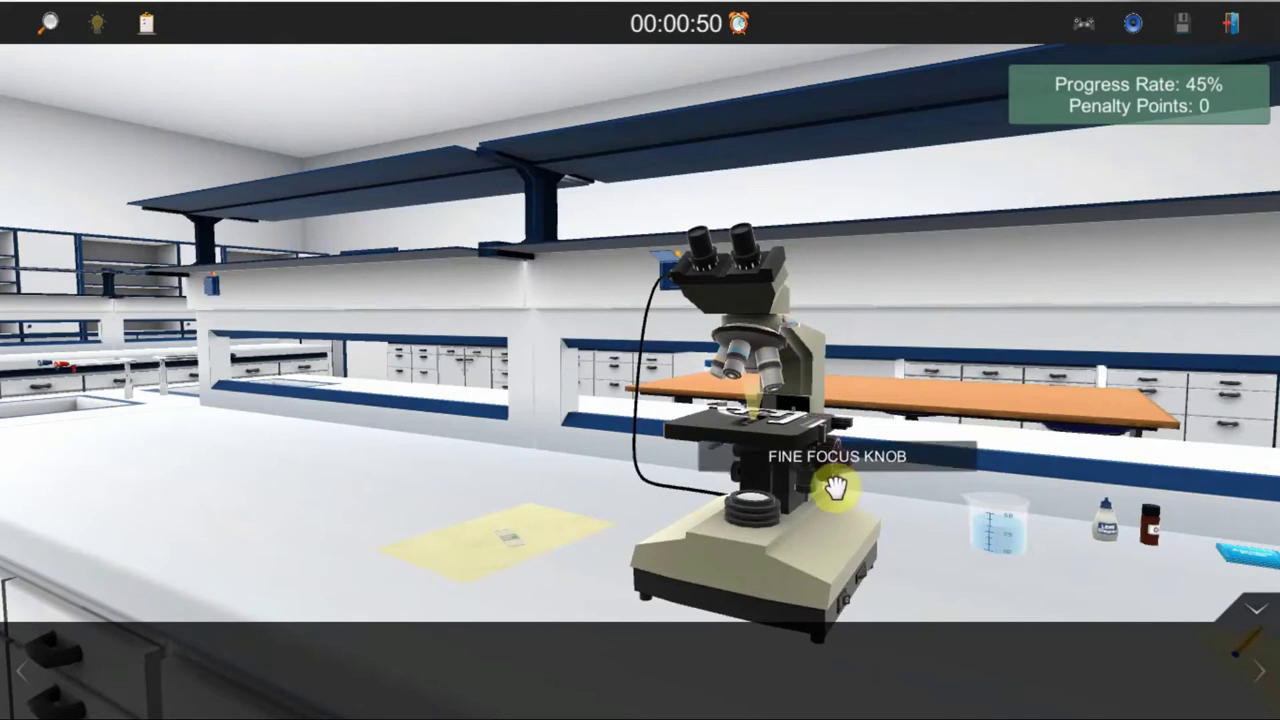
# Step: Adjust the coarse and fine focus knobs, then face the slide-preparation mat
pyautogui.moveTo(836, 466)
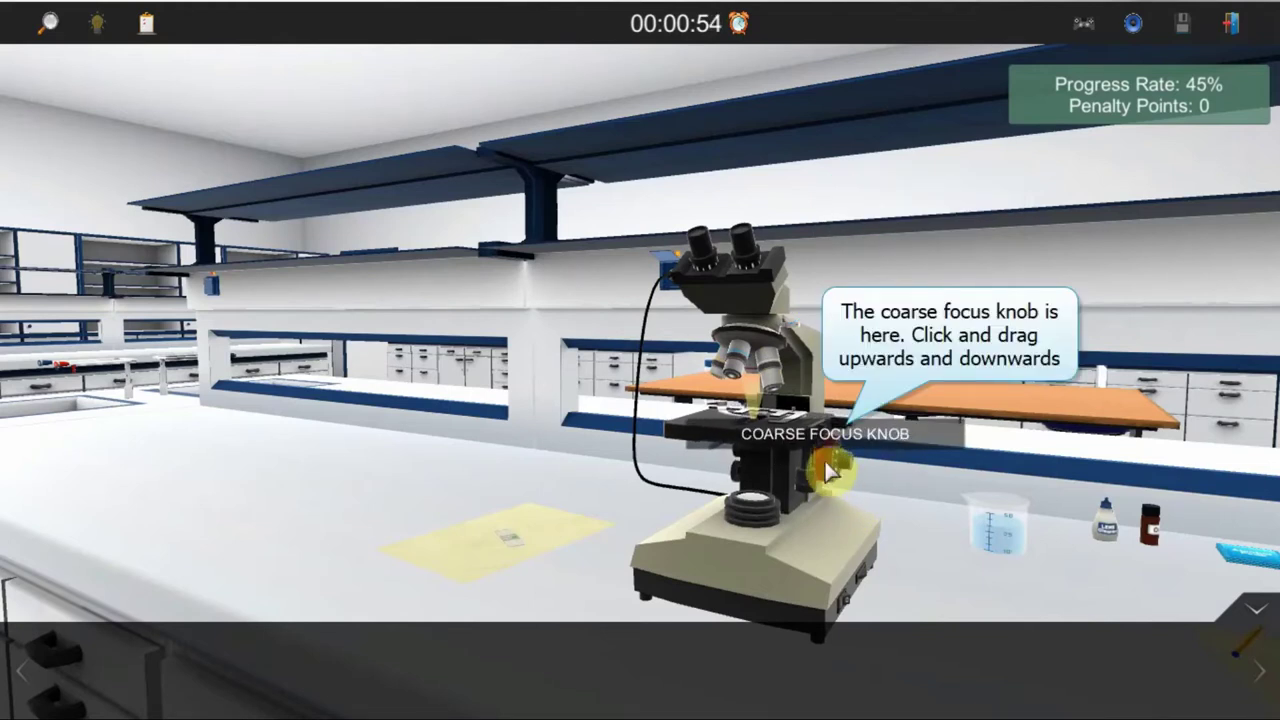
pyautogui.moveTo(833, 475); pyautogui.dragTo(863, 476)
pyautogui.moveTo(855, 467)
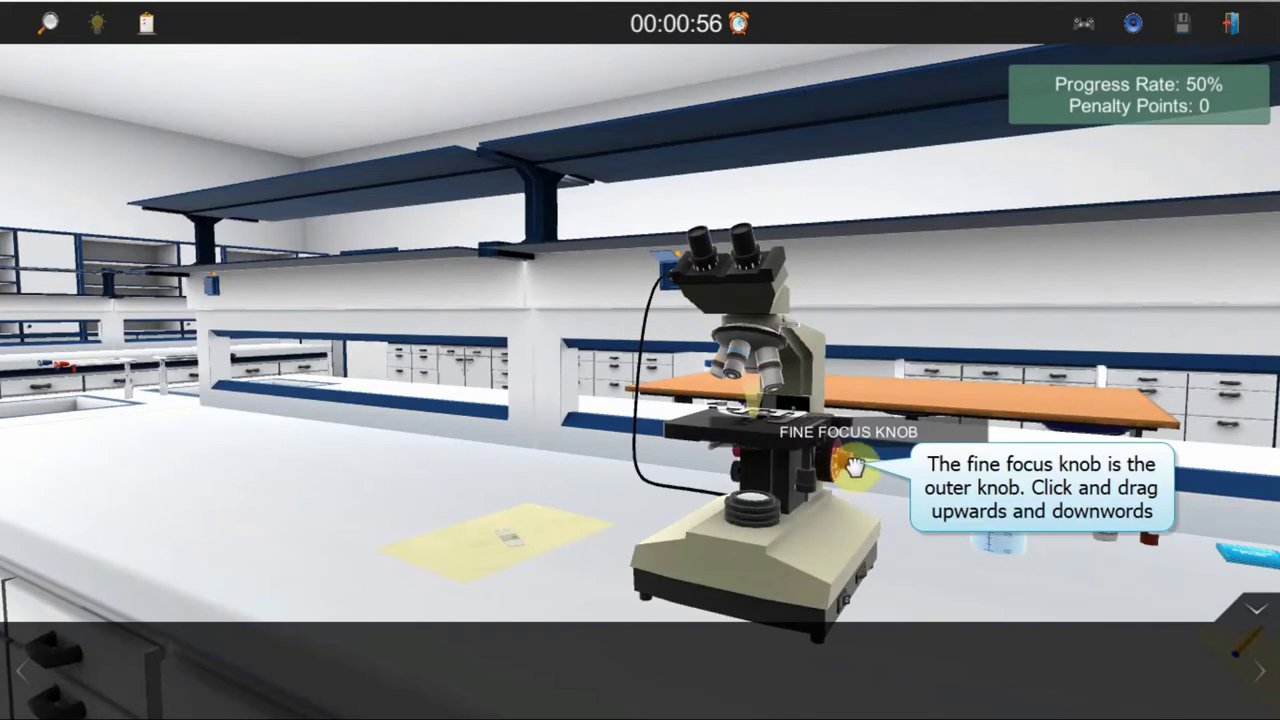
pyautogui.moveTo(855, 467); pyautogui.dragTo(806, 500)
pyautogui.moveTo(803, 486)
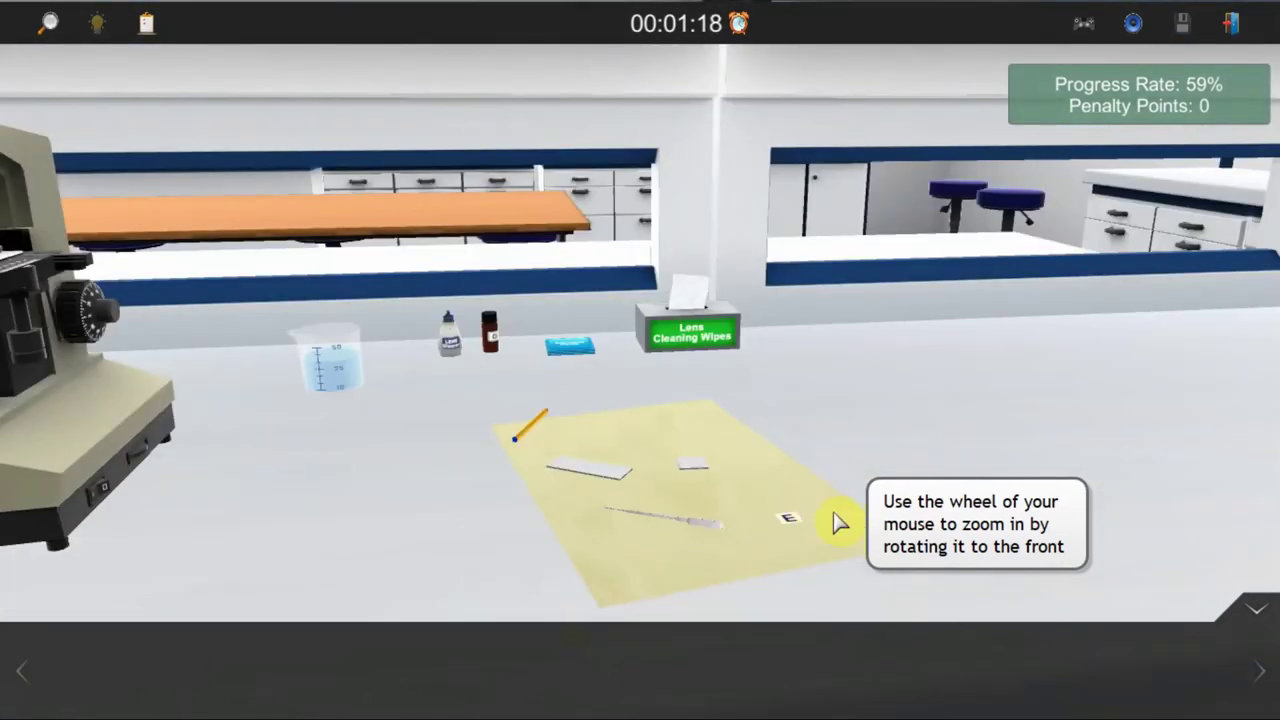
# Step: Put the letter-E paper scrap on the slide and fill the pipette from the beaker
pyautogui.click(773, 502)
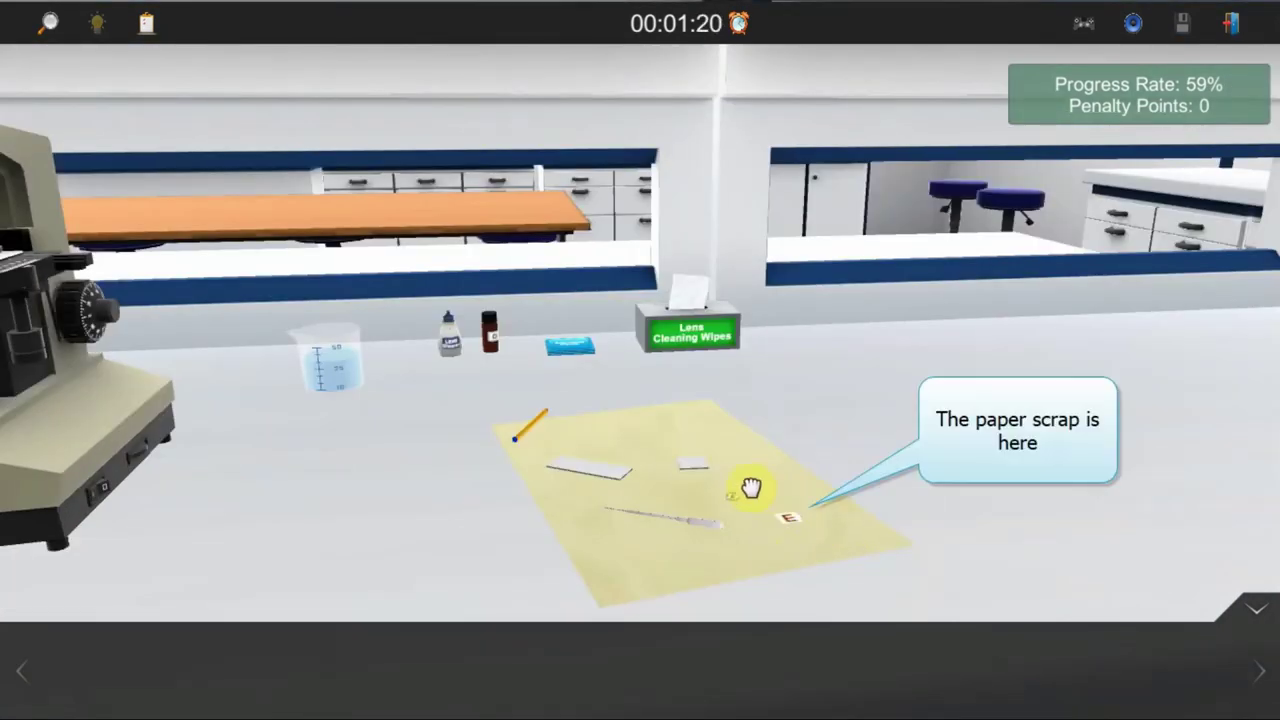
pyautogui.click(609, 481)
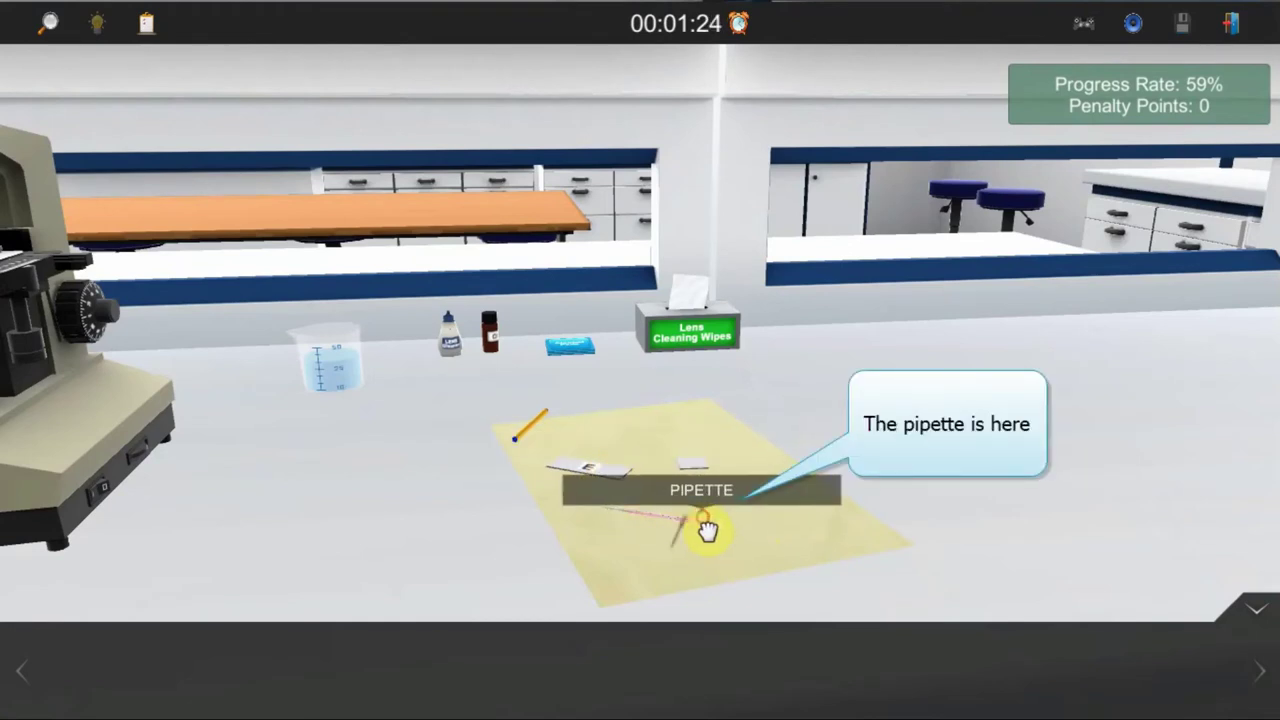
pyautogui.click(705, 525)
pyautogui.click(322, 348)
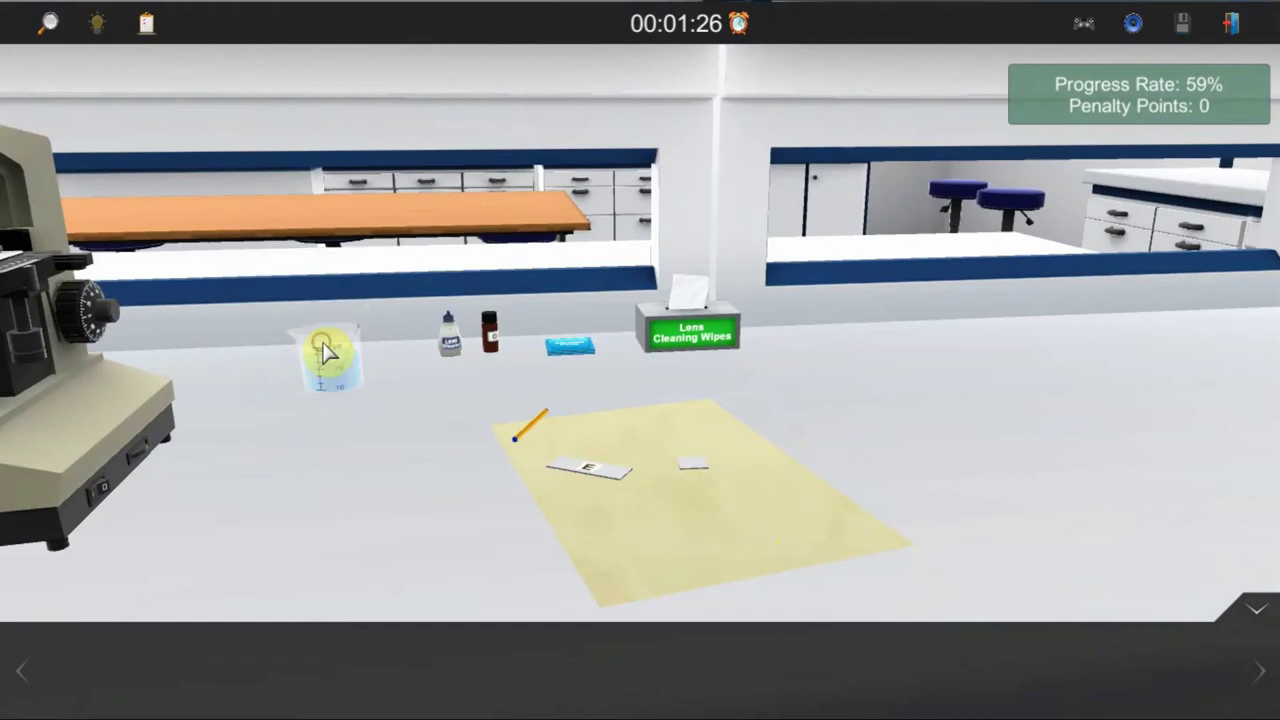
# Step: Wet the slide, lay the slide cover over it, and set the specimen on the stage
pyautogui.moveTo(133, 659); pyautogui.dragTo(600, 486)
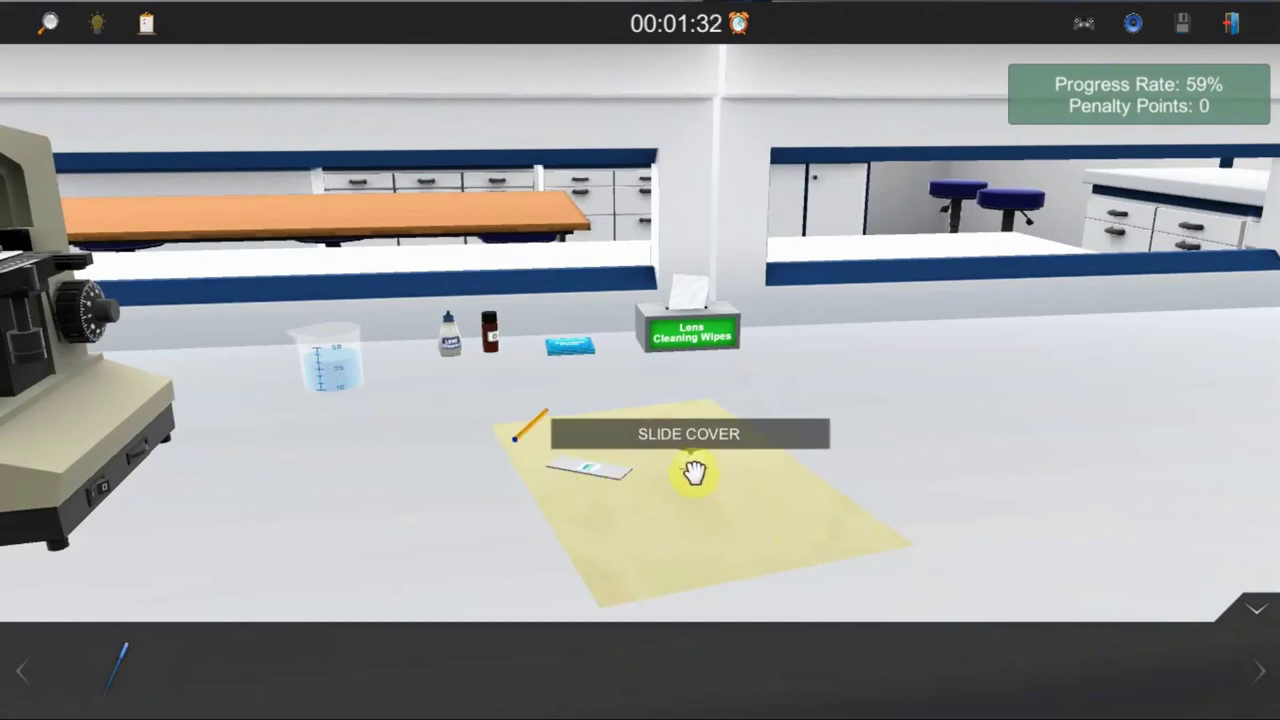
pyautogui.moveTo(689, 466); pyautogui.dragTo(600, 489)
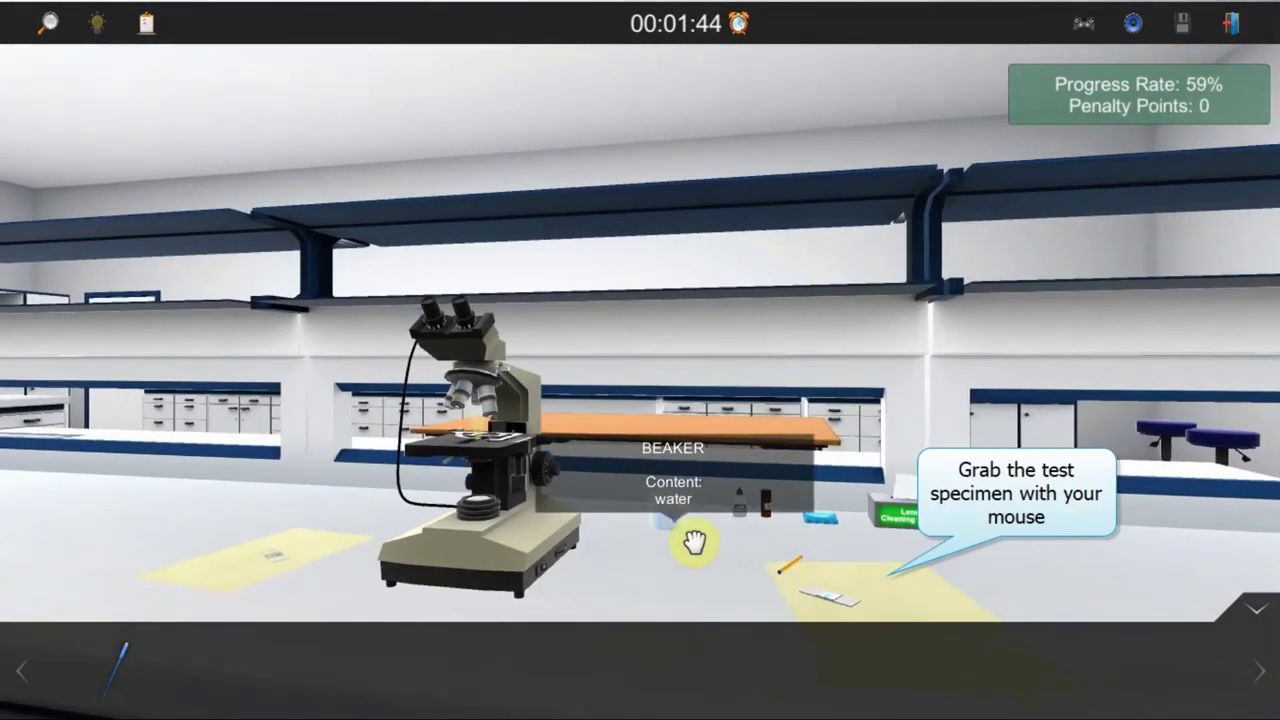
pyautogui.moveTo(838, 598); pyautogui.dragTo(488, 448)
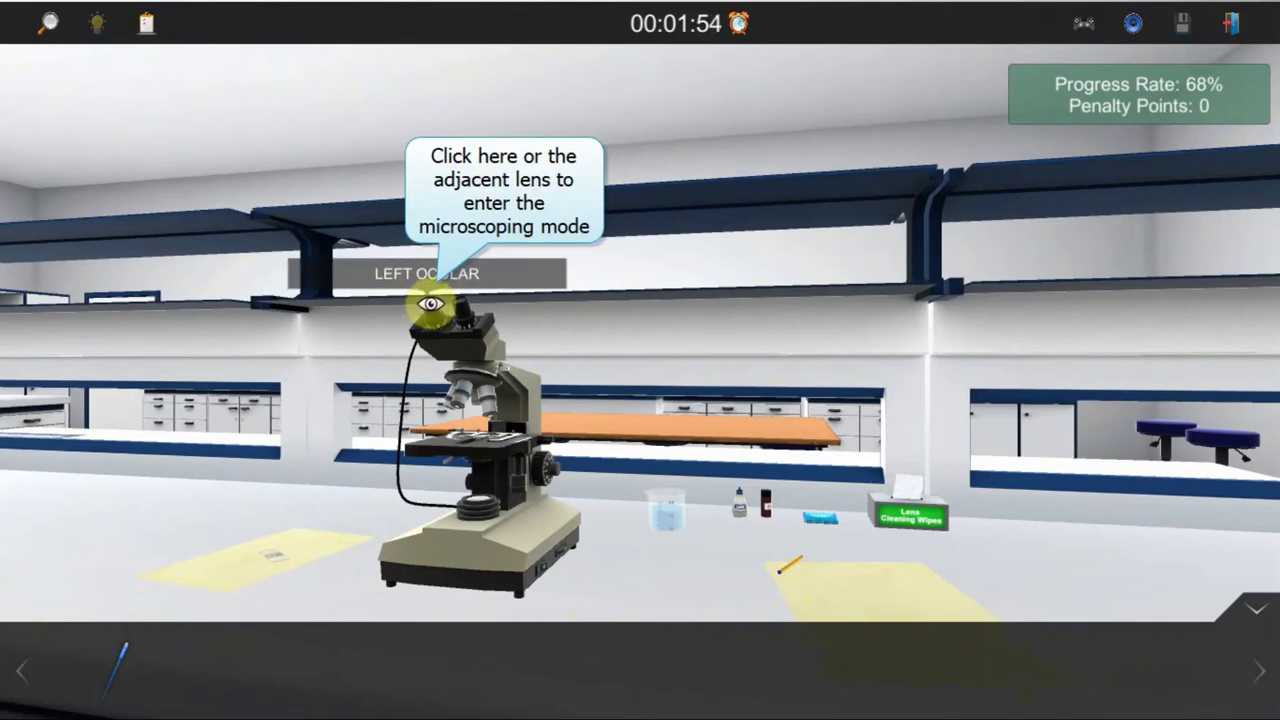
# Step: Look through the eyepiece, centre the E slide with the stage knob, and coarse-focus it
pyautogui.click(430, 303)
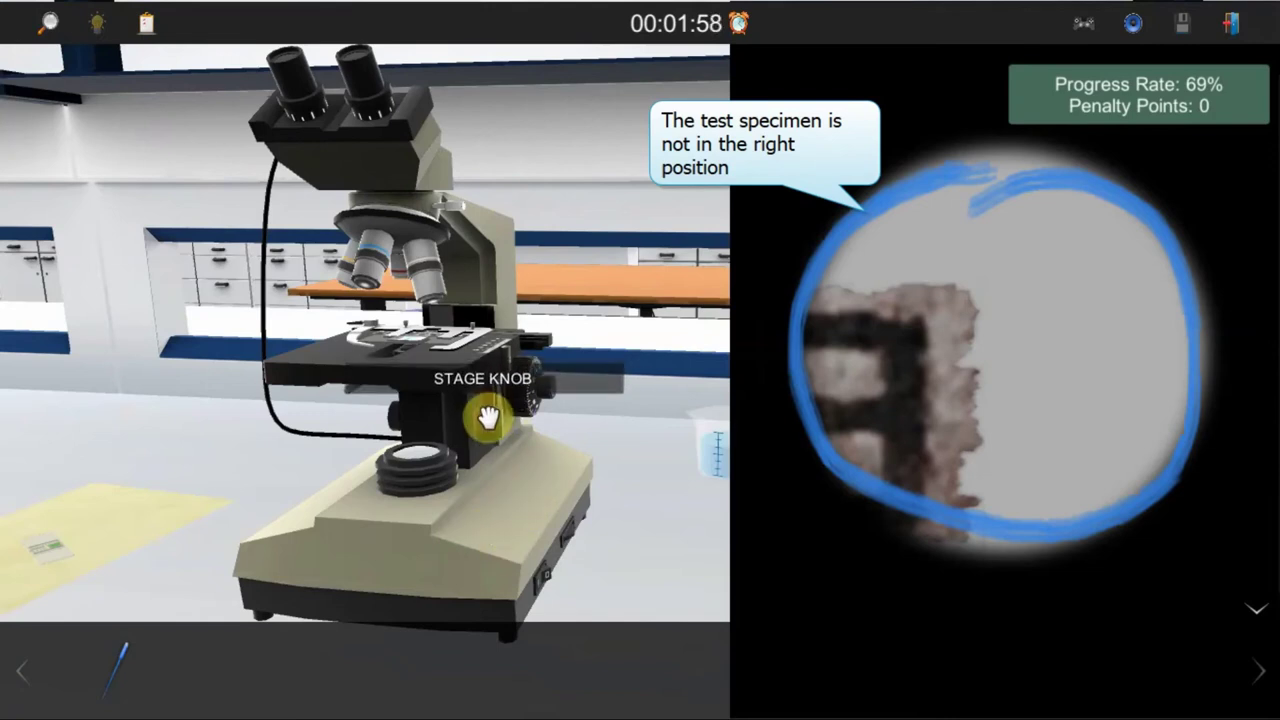
pyautogui.moveTo(494, 417); pyautogui.dragTo(511, 443)
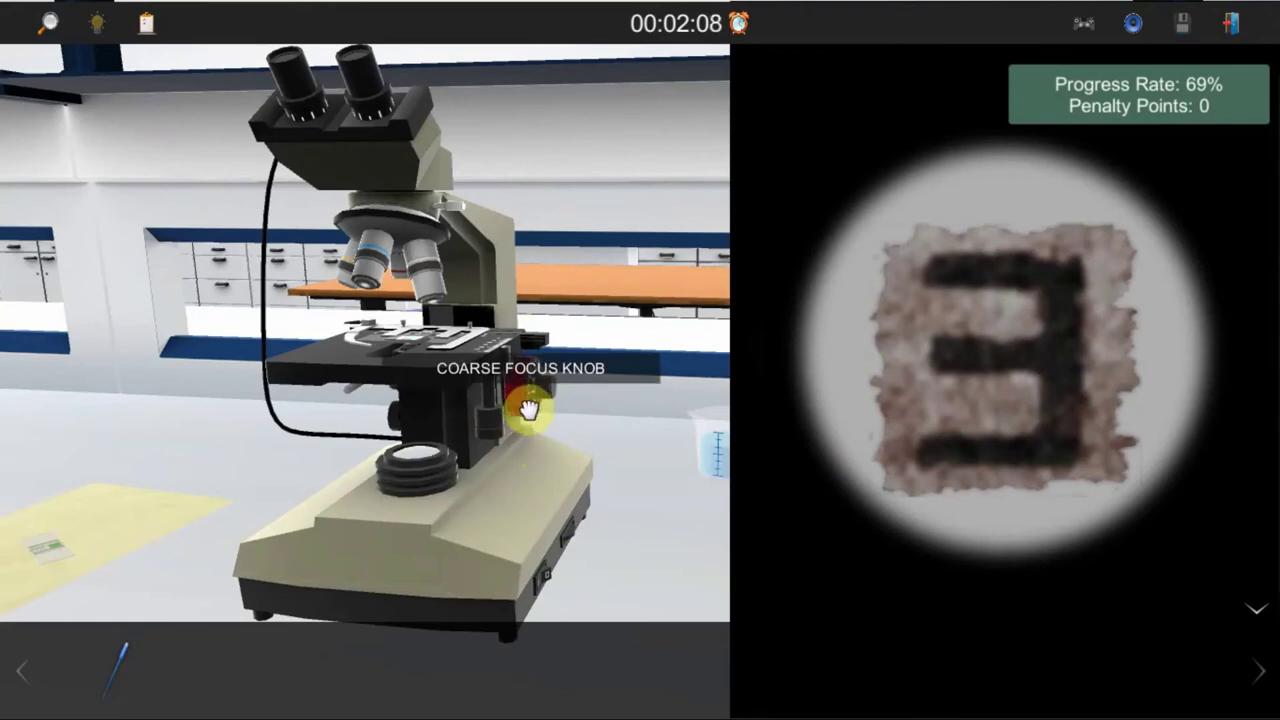
pyautogui.click(526, 406)
pyautogui.moveTo(528, 406); pyautogui.dragTo(528, 347)
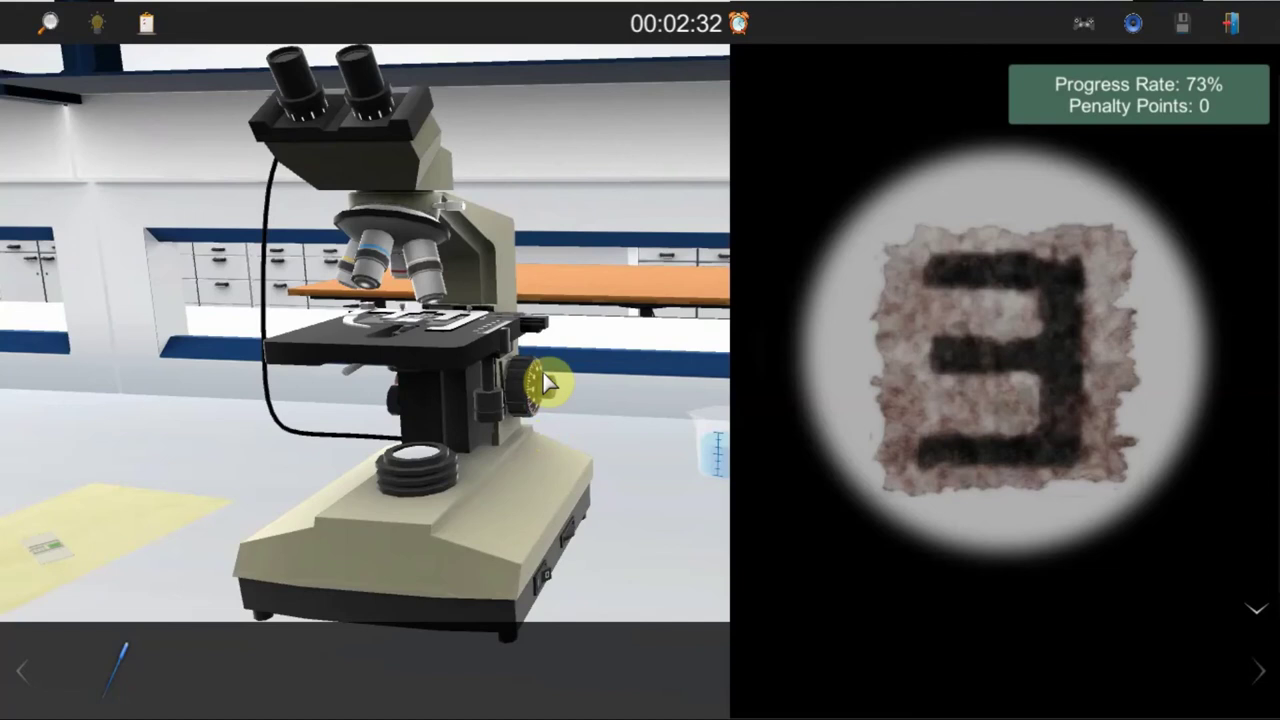
# Step: Tune the left and right oculars, switch to the next higher objective, and coarse-refocus
pyautogui.click(306, 118)
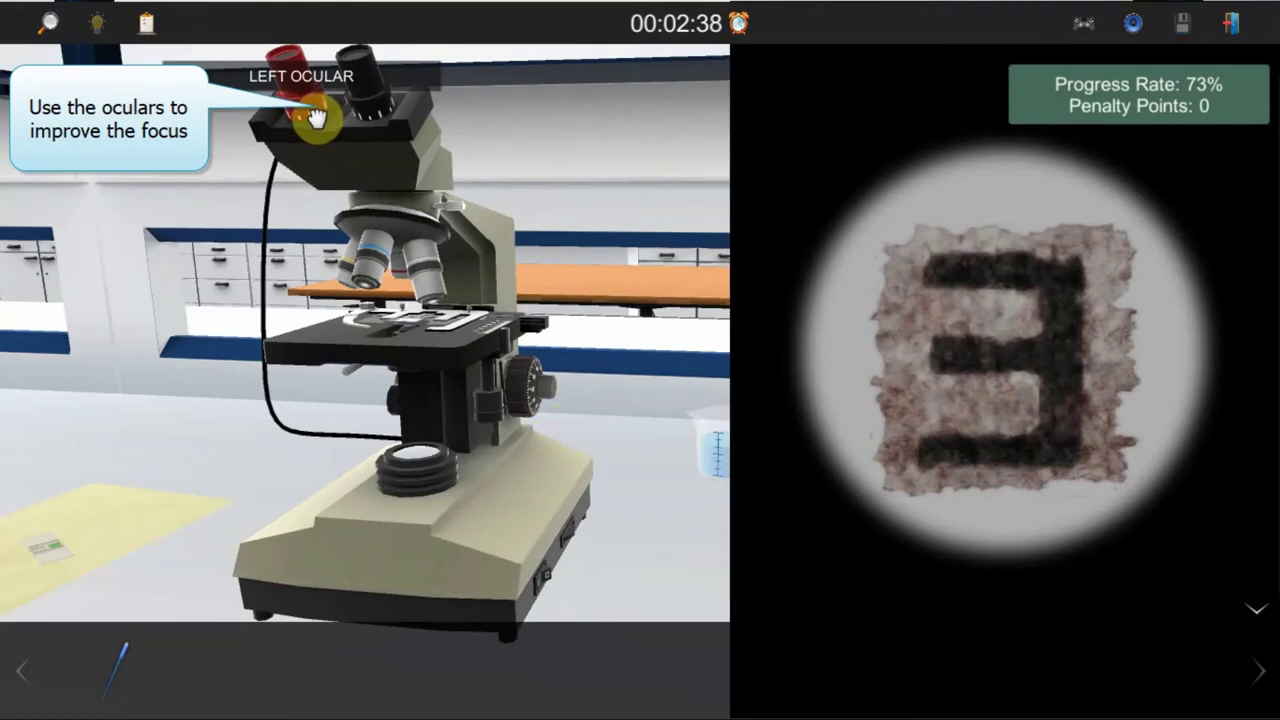
pyautogui.click(314, 117)
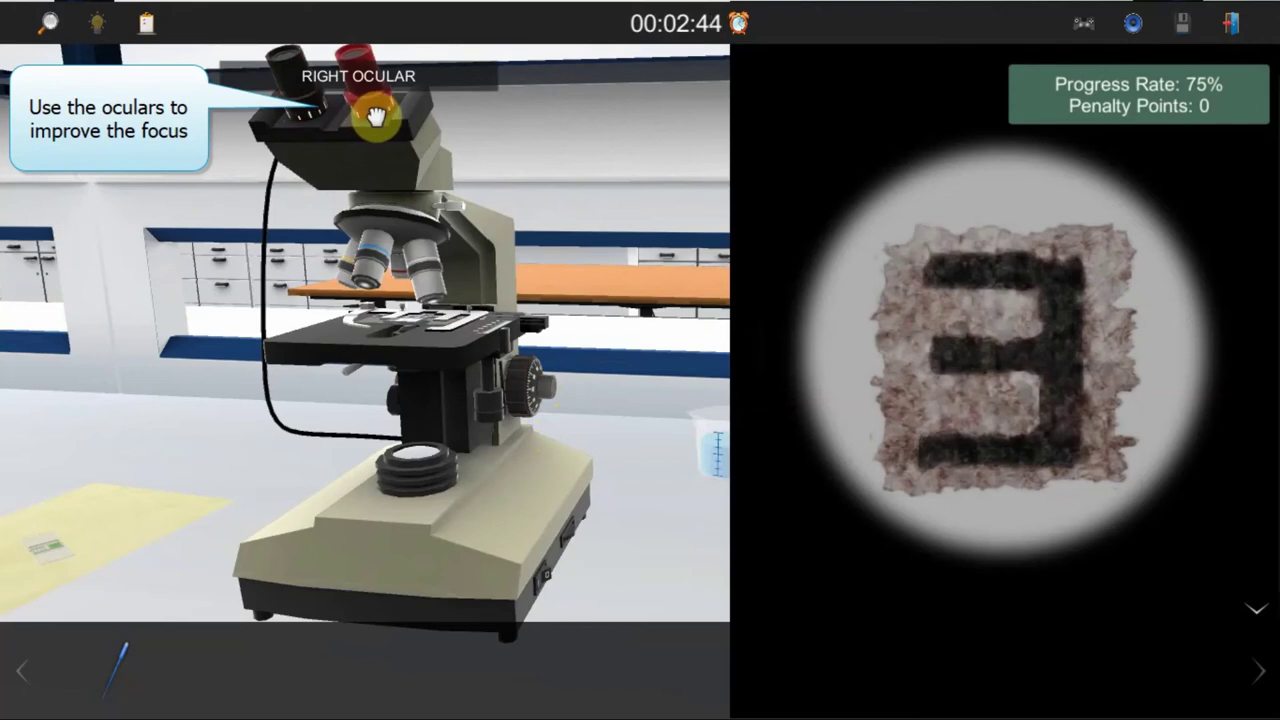
pyautogui.click(371, 116)
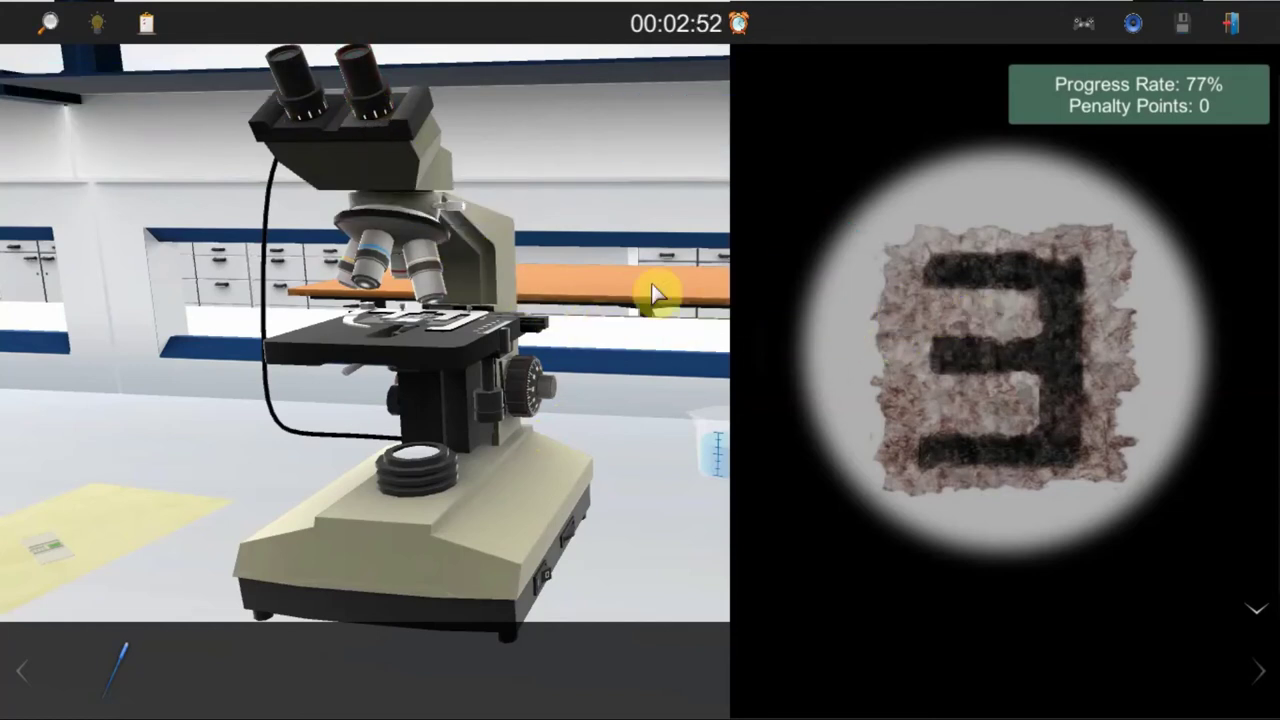
pyautogui.moveTo(400, 220); pyautogui.dragTo(372, 224)
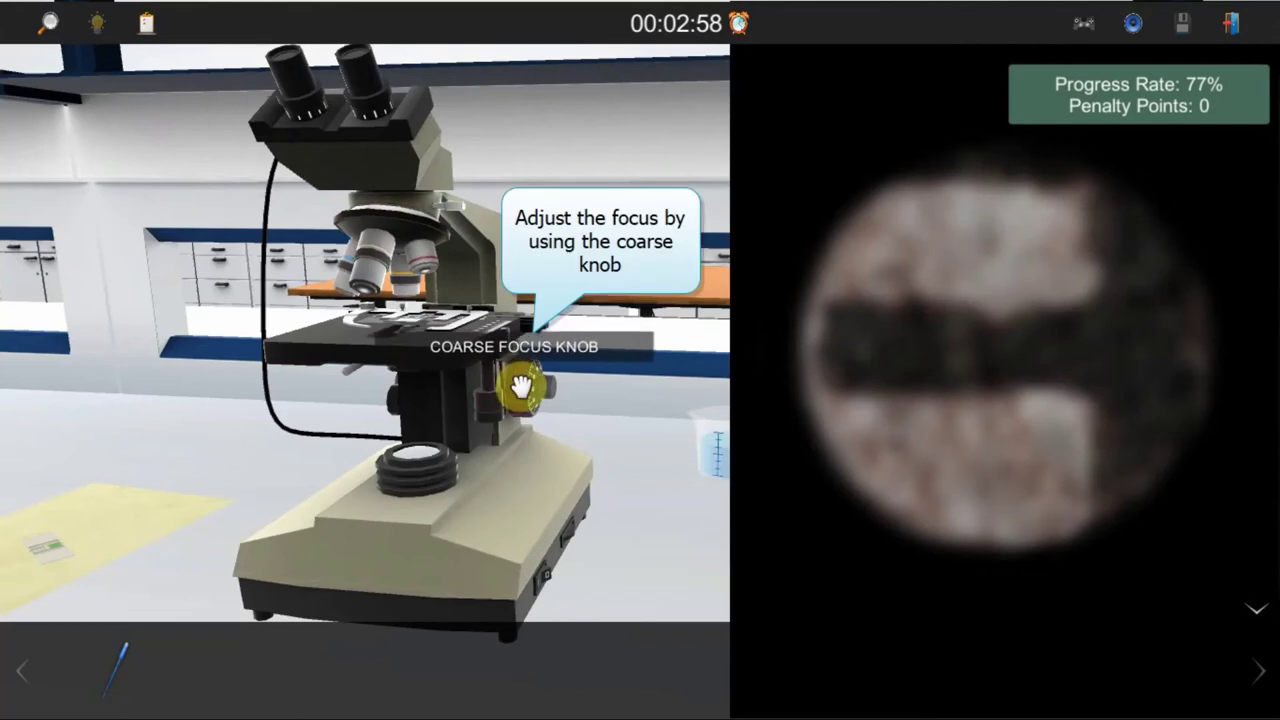
pyautogui.moveTo(521, 388); pyautogui.dragTo(551, 414)
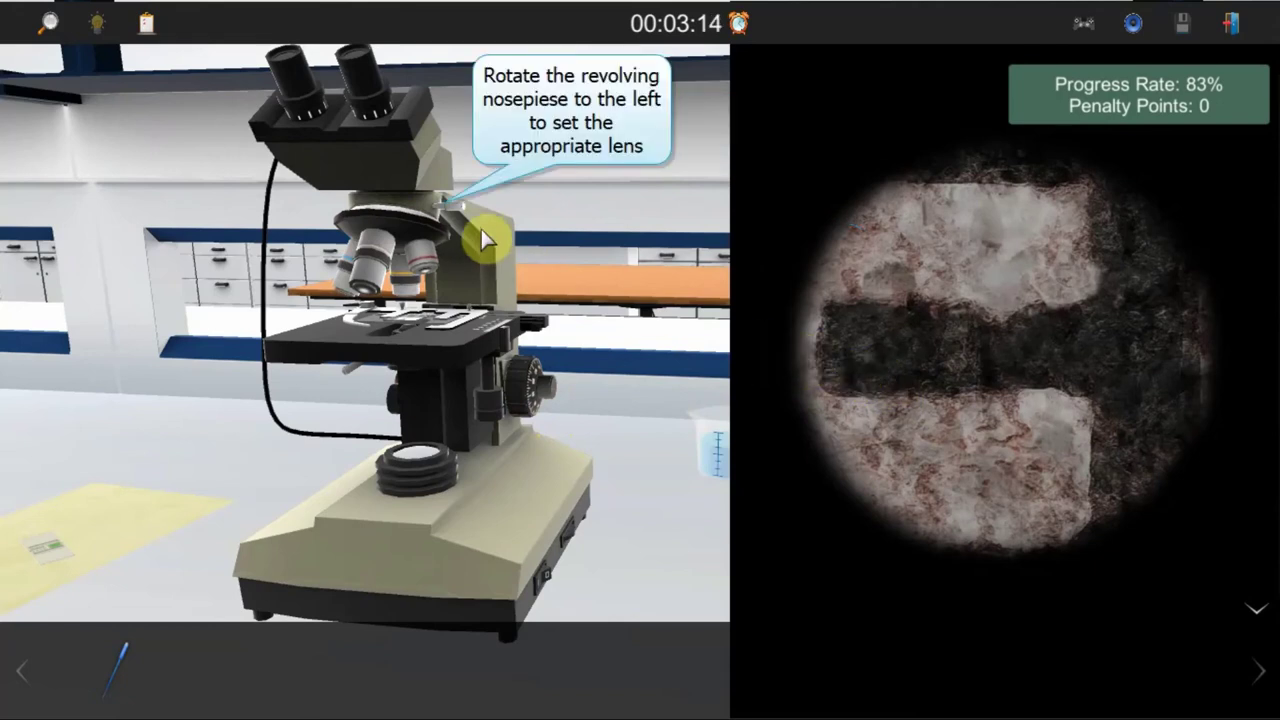
# Step: Step up through the two higher objectives, refocusing coarse and fine, then exit the eyepiece view
pyautogui.moveTo(428, 234); pyautogui.dragTo(363, 223)
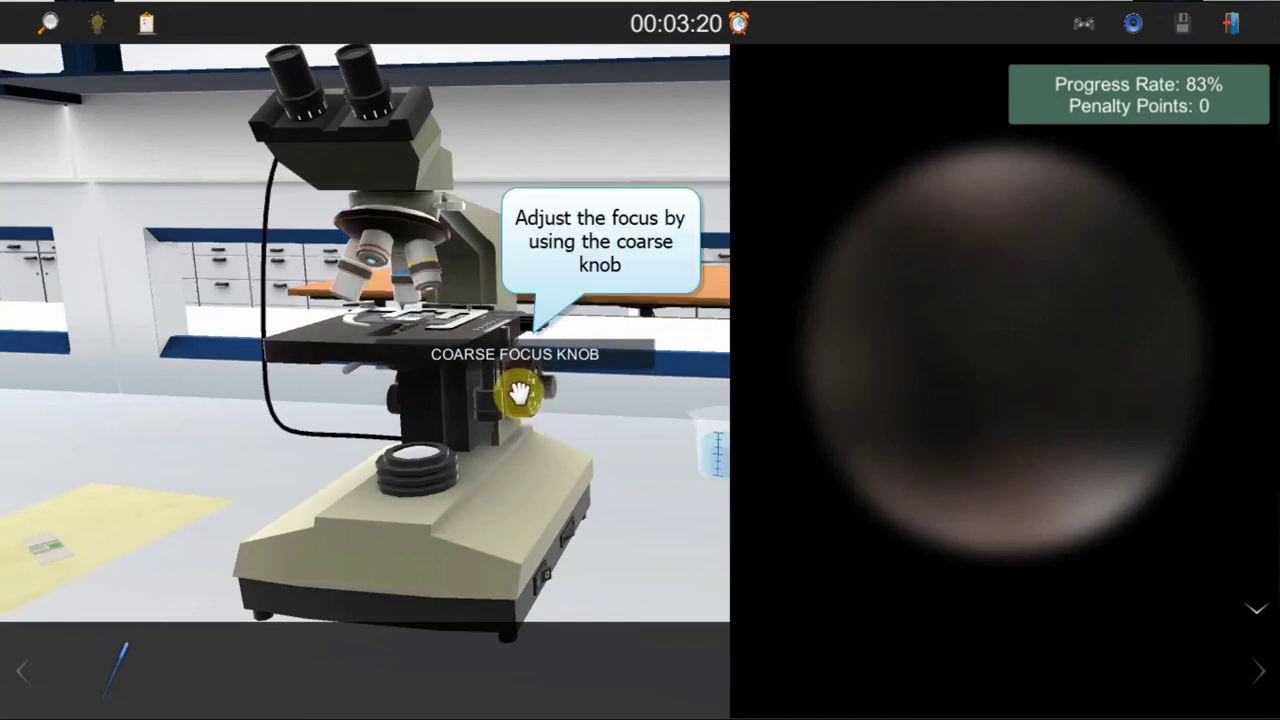
pyautogui.moveTo(523, 396); pyautogui.dragTo(520, 381)
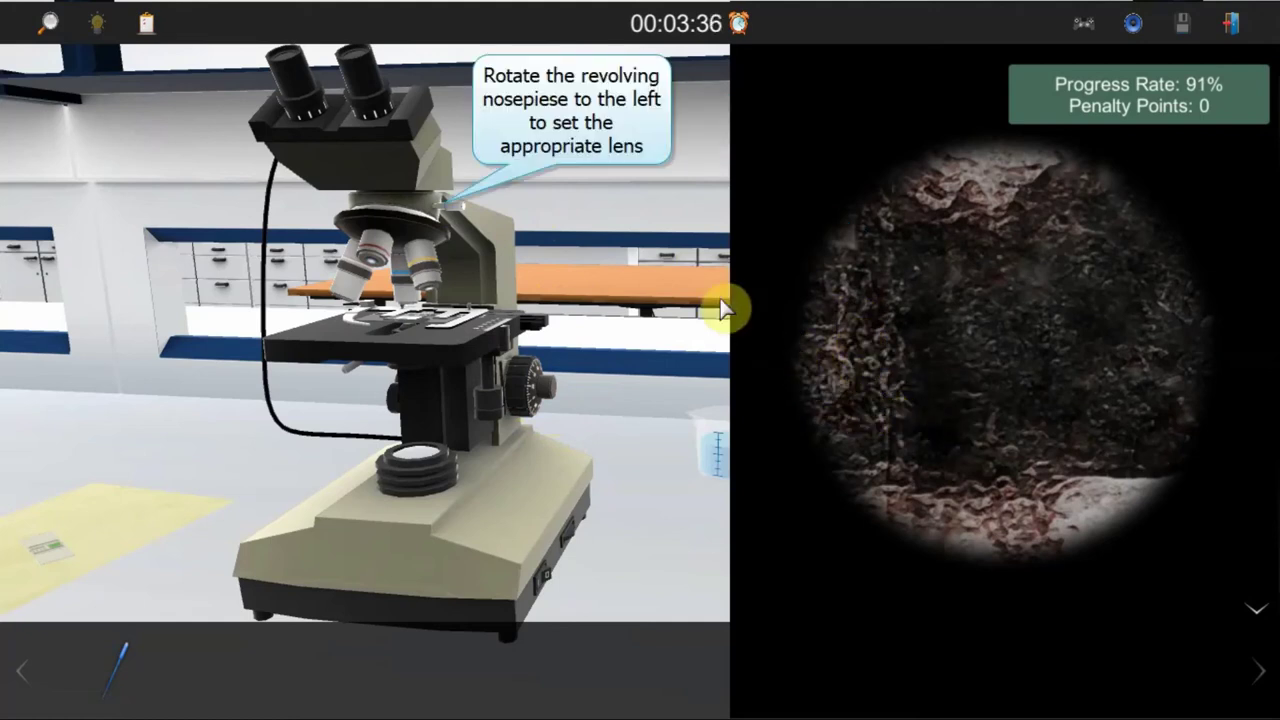
pyautogui.click(427, 234)
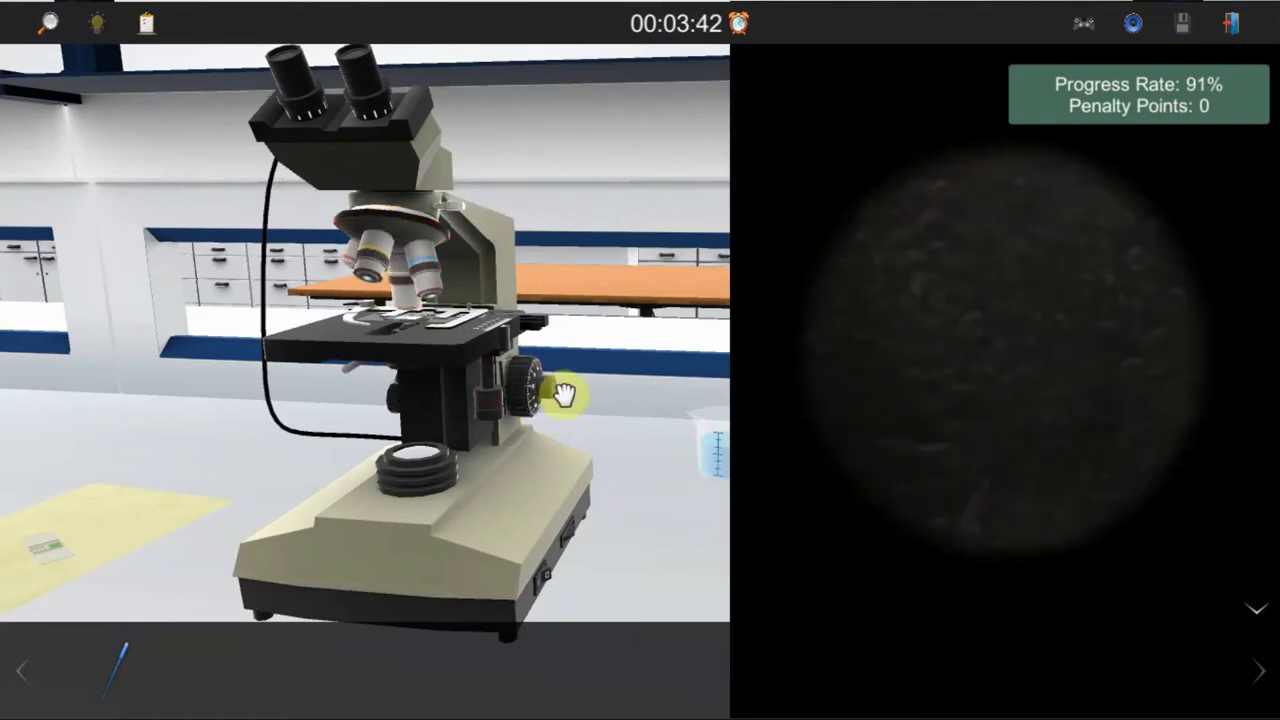
pyautogui.moveTo(558, 392); pyautogui.dragTo(566, 184)
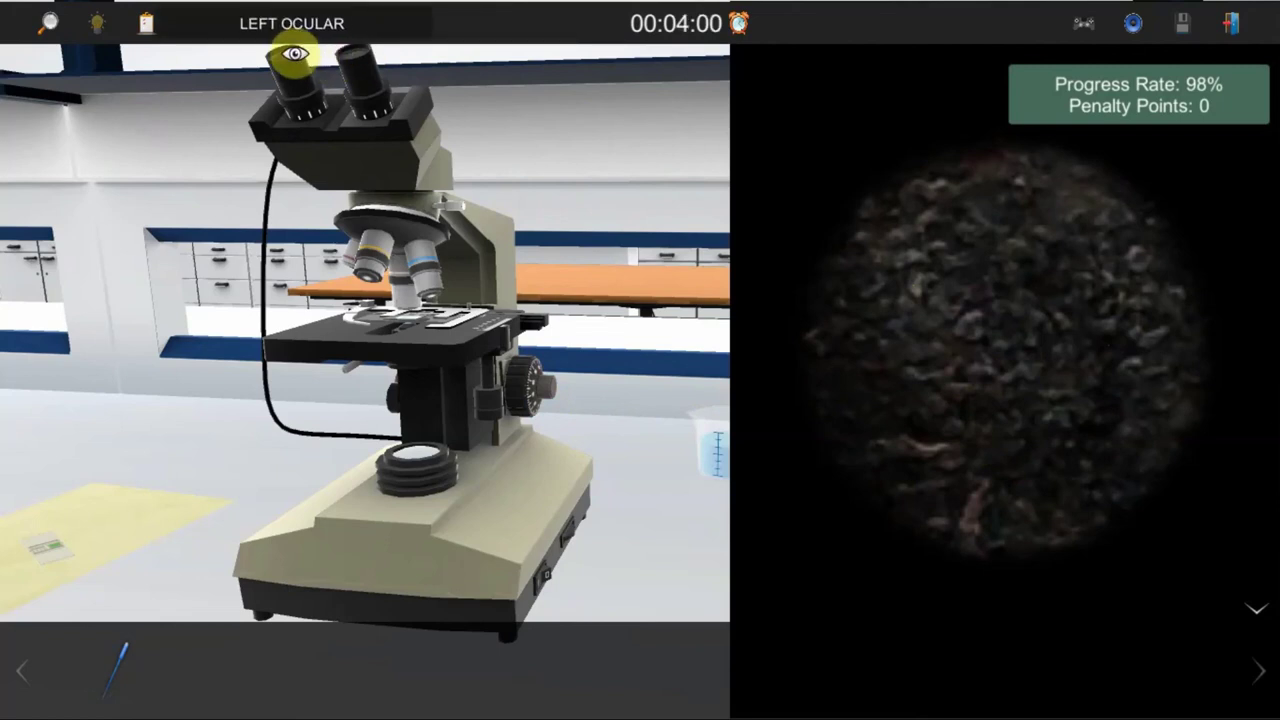
pyautogui.moveTo(295, 53)
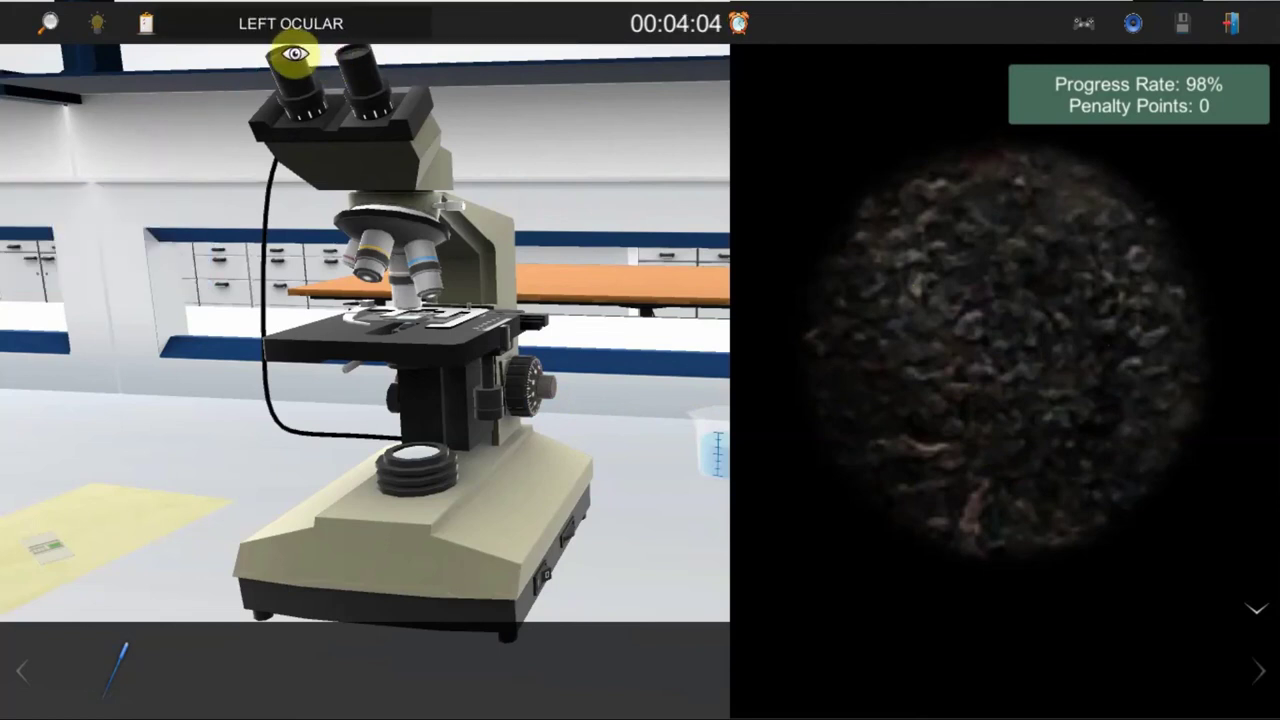
pyautogui.click(295, 53)
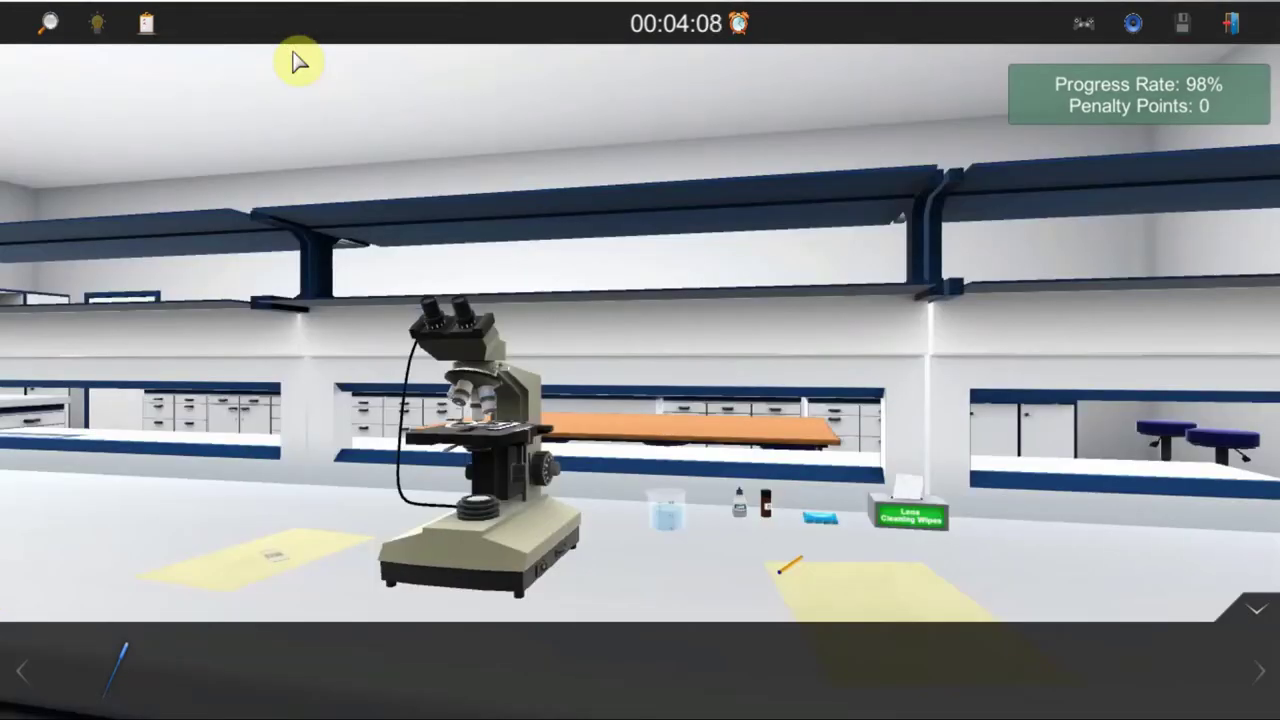
# Step: Return the test specimen to inventory, turn the aperture and intensity knobs down, and switch off the light
pyautogui.click(495, 437)
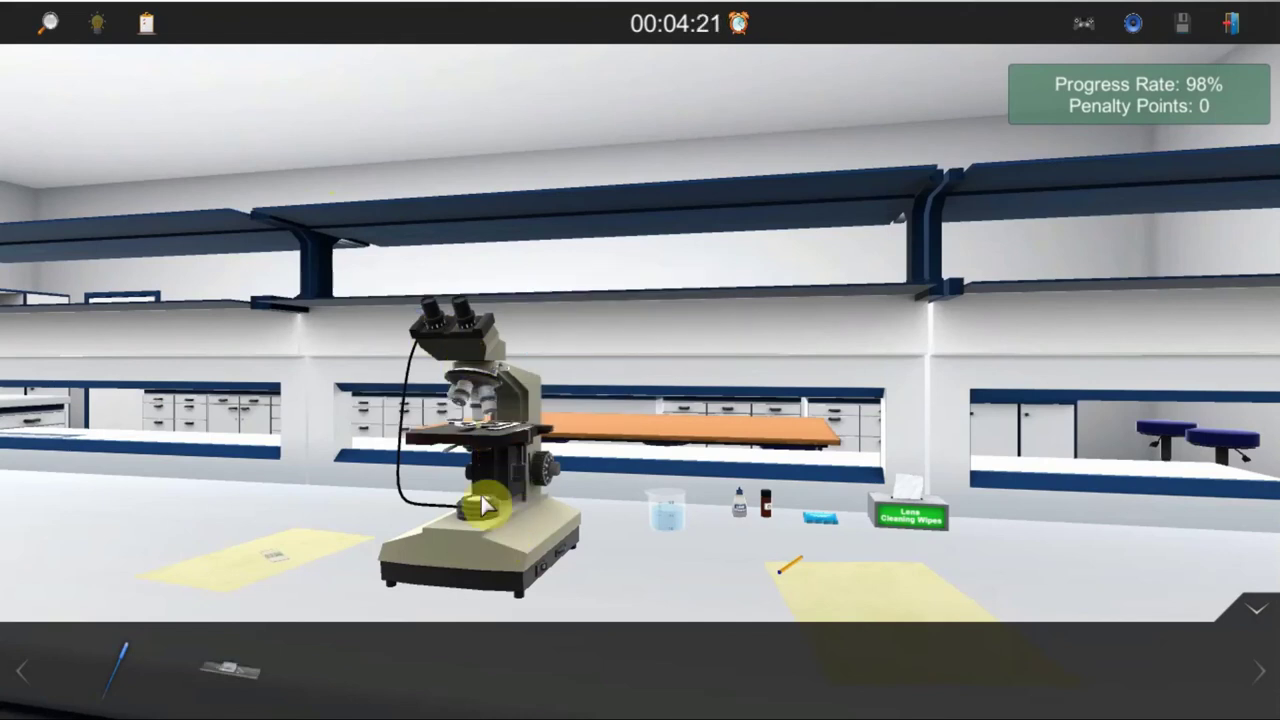
pyautogui.moveTo(481, 463); pyautogui.dragTo(578, 466)
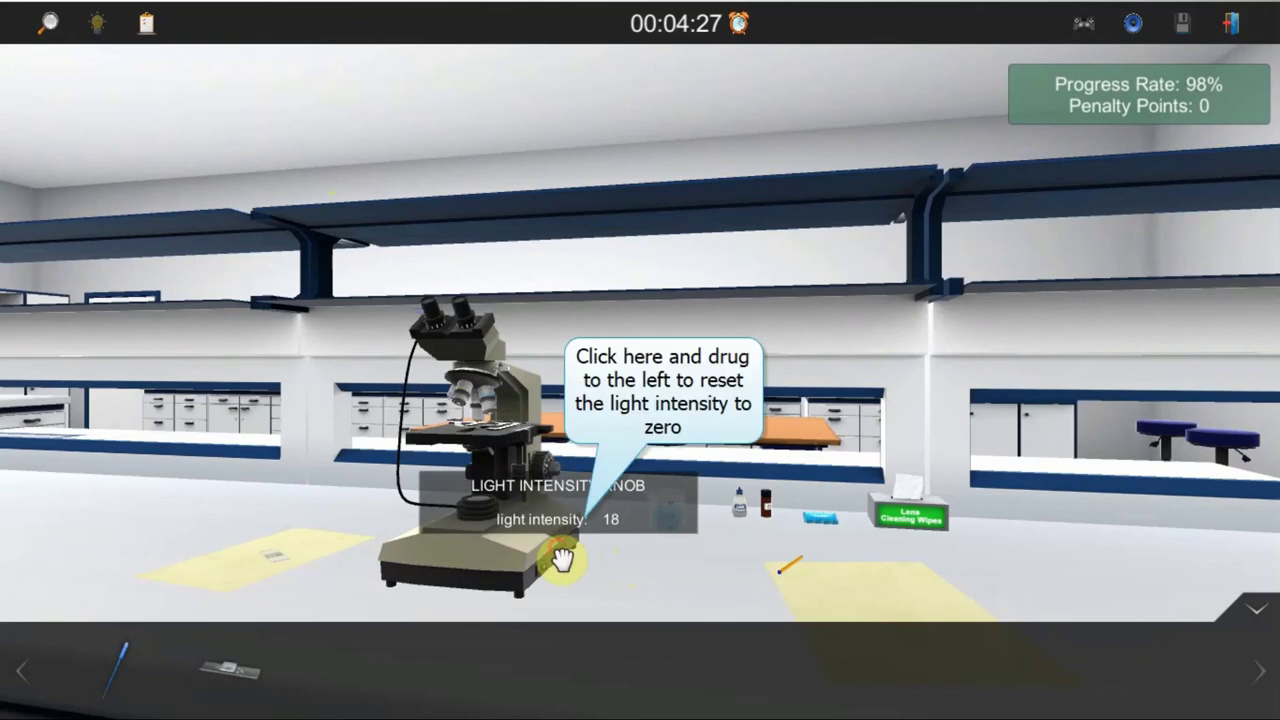
pyautogui.moveTo(558, 565); pyautogui.dragTo(514, 571)
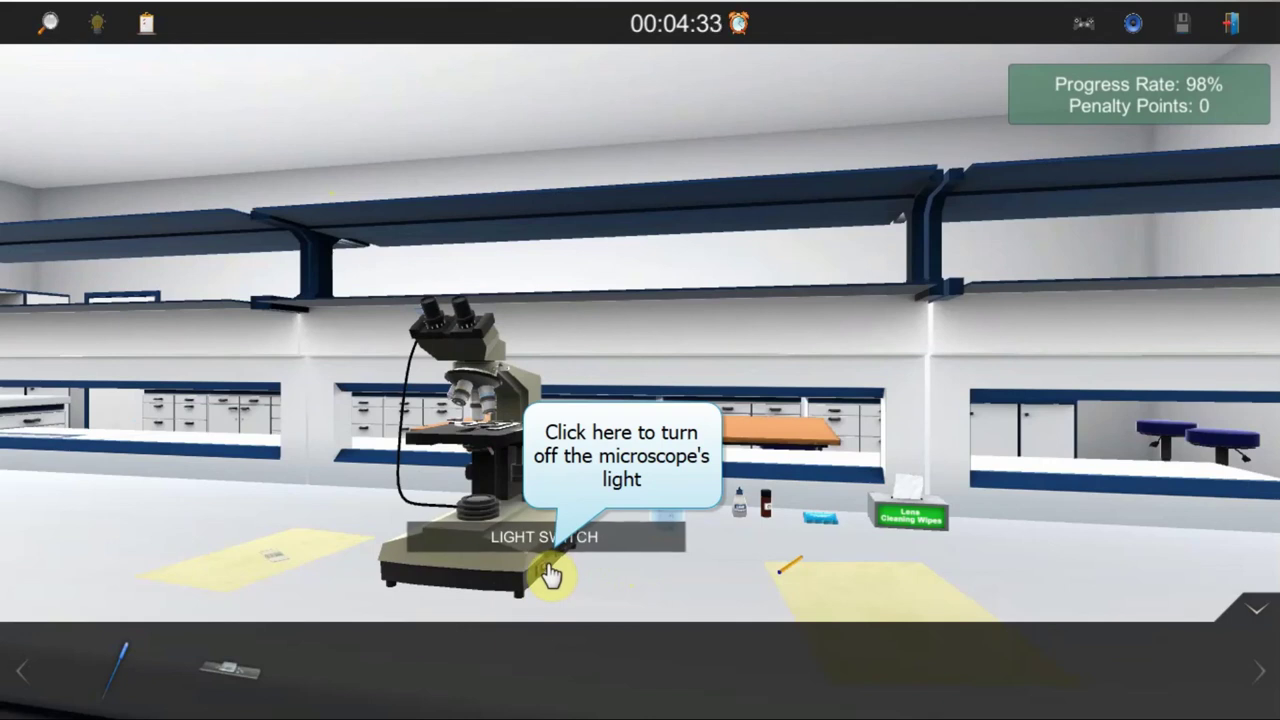
pyautogui.click(550, 575)
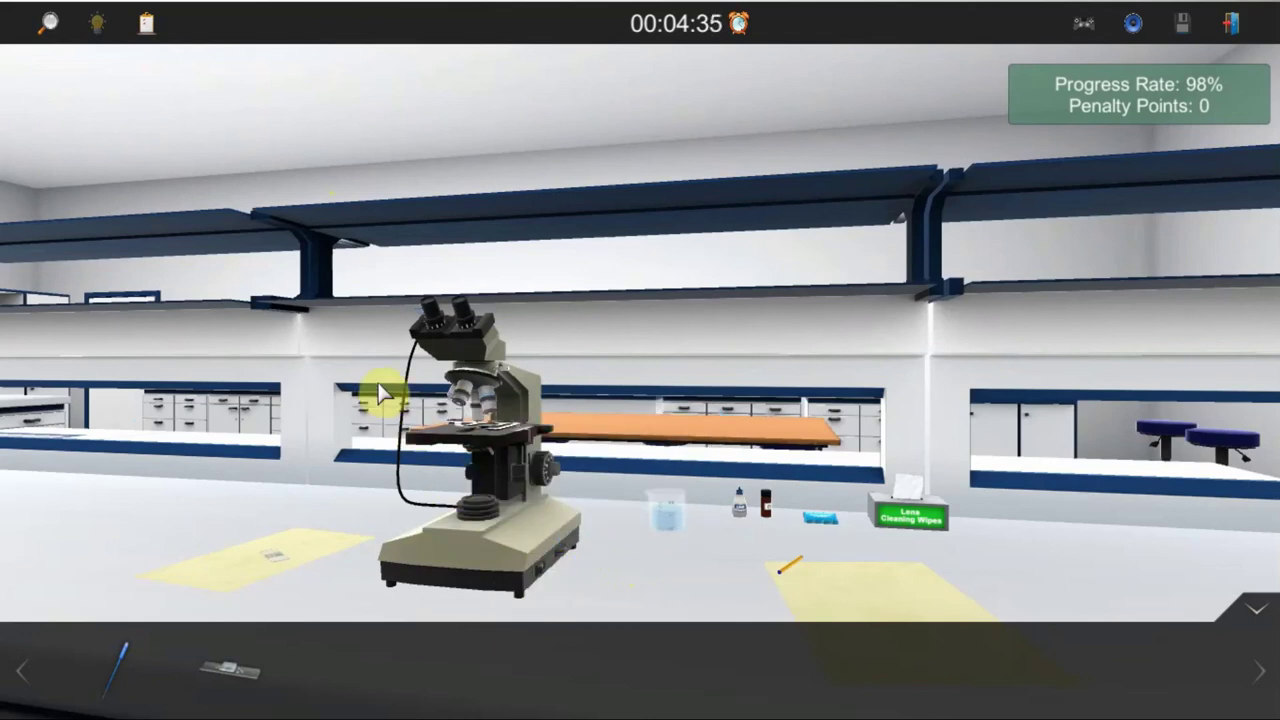